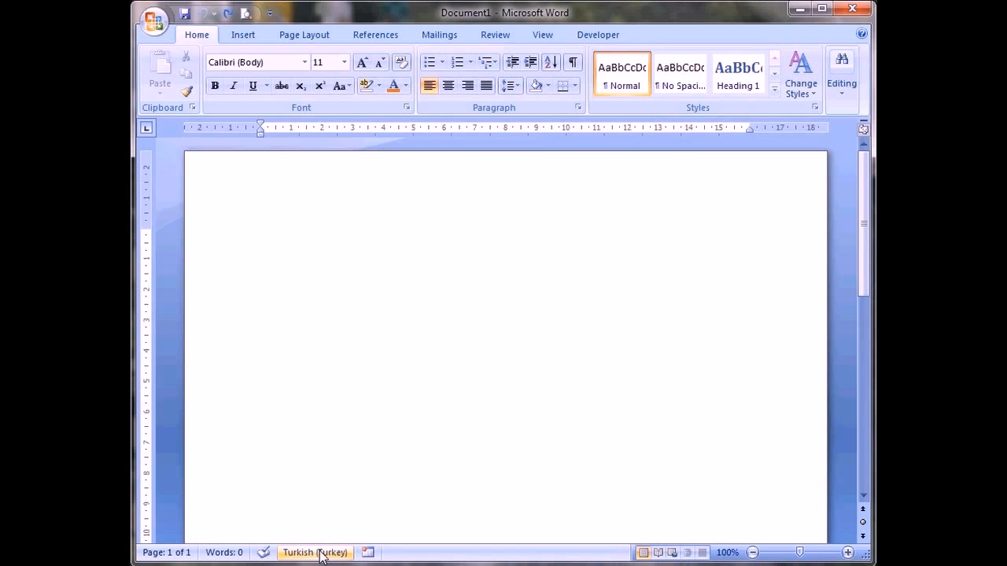
Check the blank document's proofing language settings and bring up the review tools
left_click(317, 553)
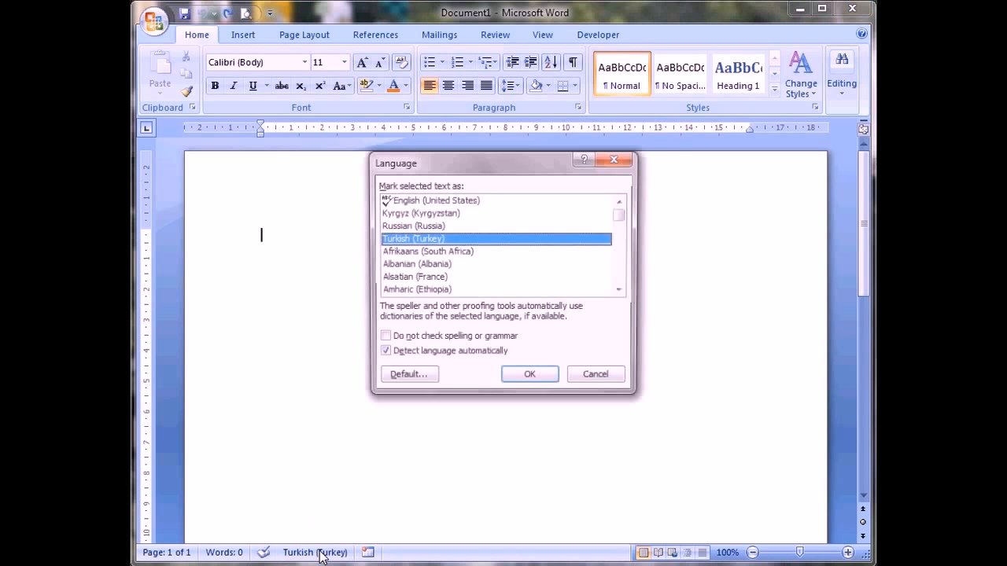
left_click(598, 378)
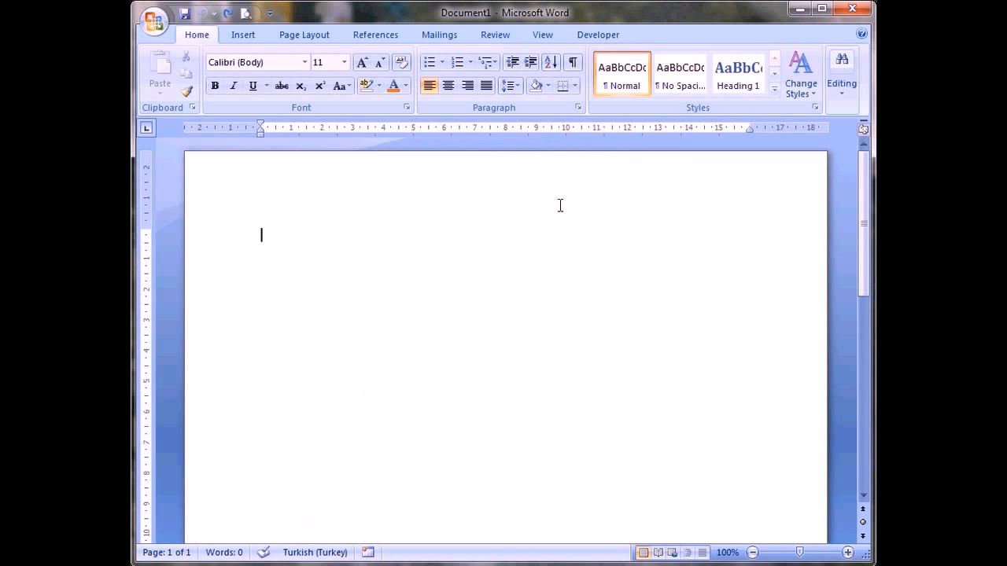
left_click(497, 35)
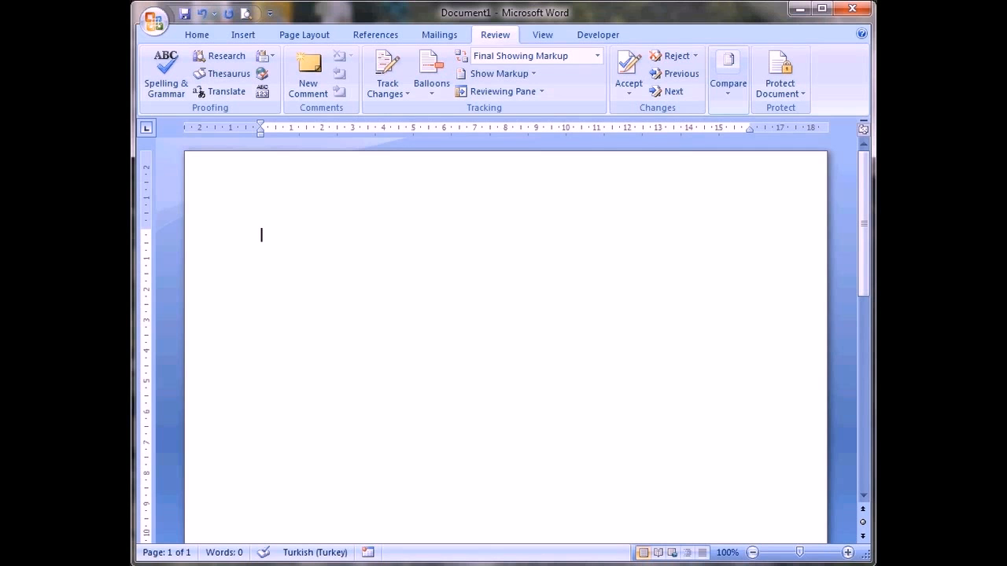
Write two faulty test sentences on separate lines: "we are studenttts." and "We is students."
type("we are studenttt")
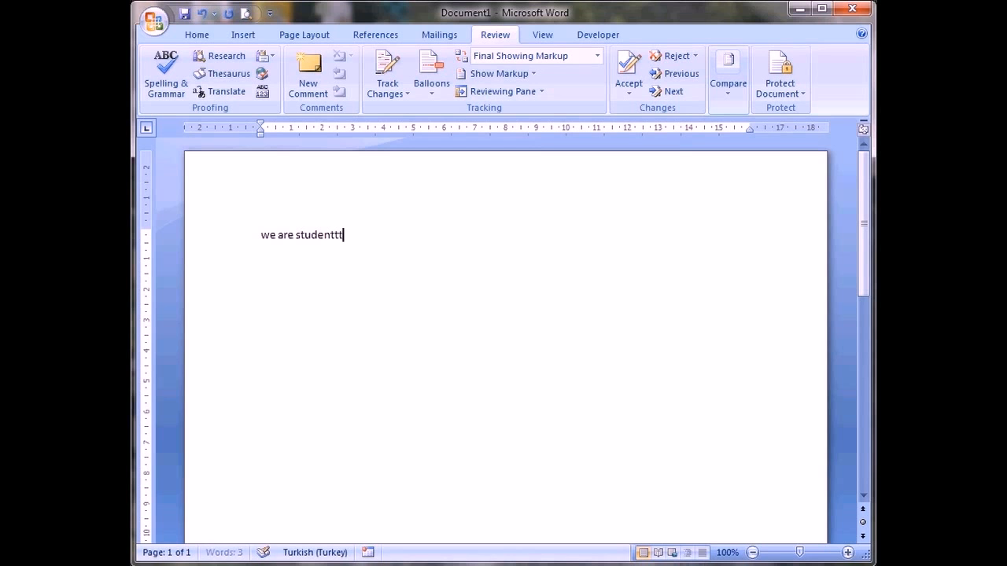
type("s.")
key("Return")
type("we is studentsi")
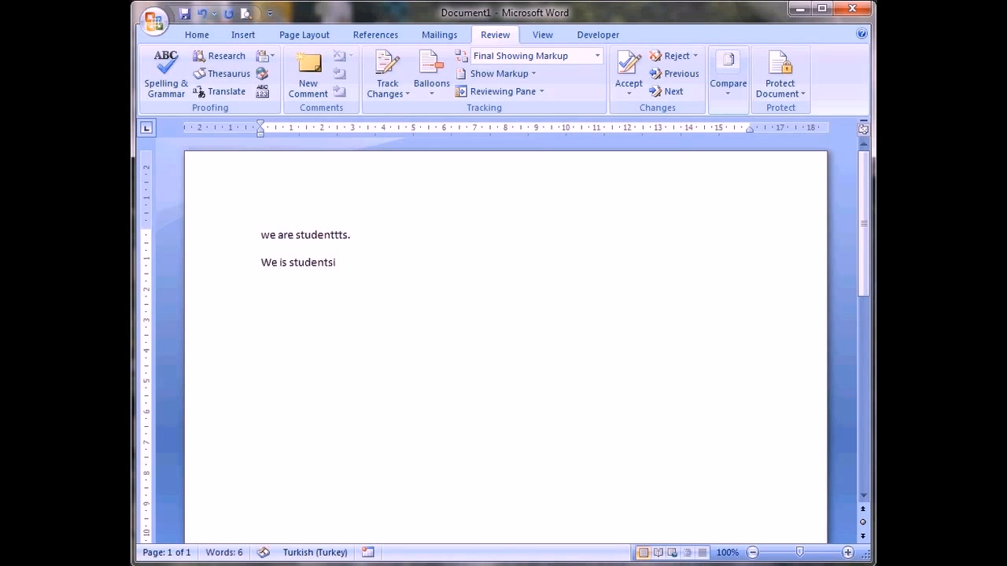
key("BackSpace")
type(".")
Set both sentences' proofing language to English (United States) and turn off "Do not check spelling or grammar"
left_click_drag(259, 234, 333, 307)
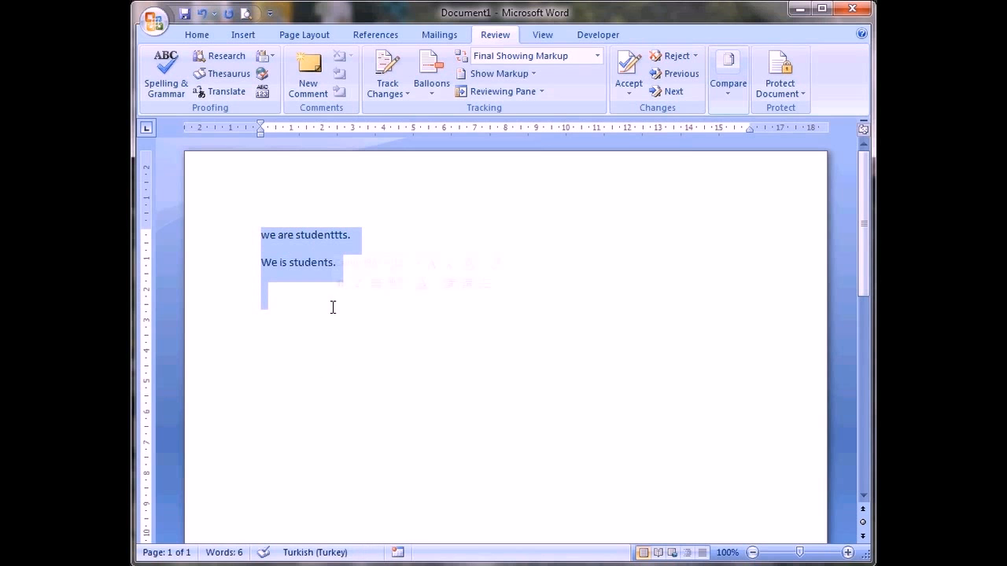
left_click(334, 554)
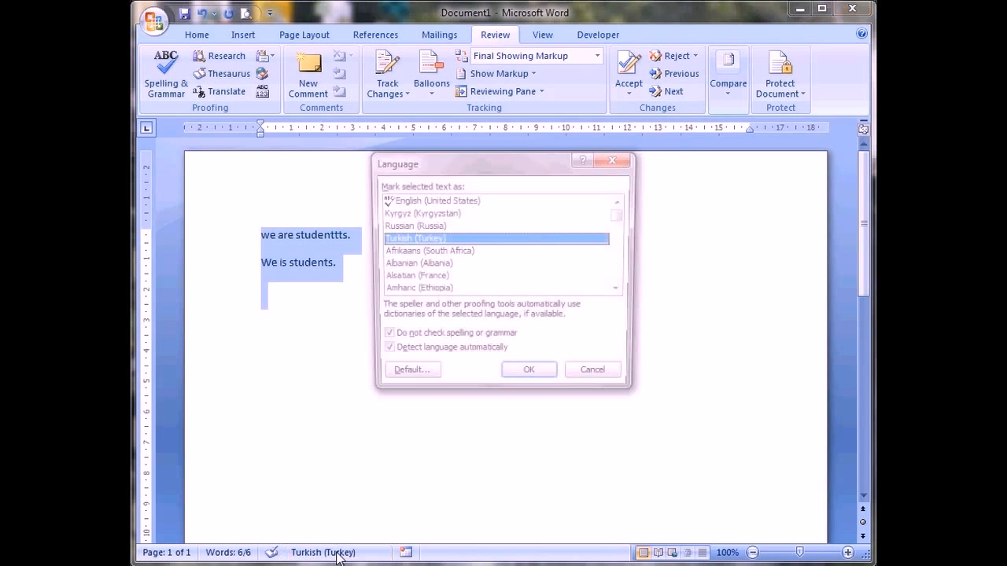
left_click(429, 201)
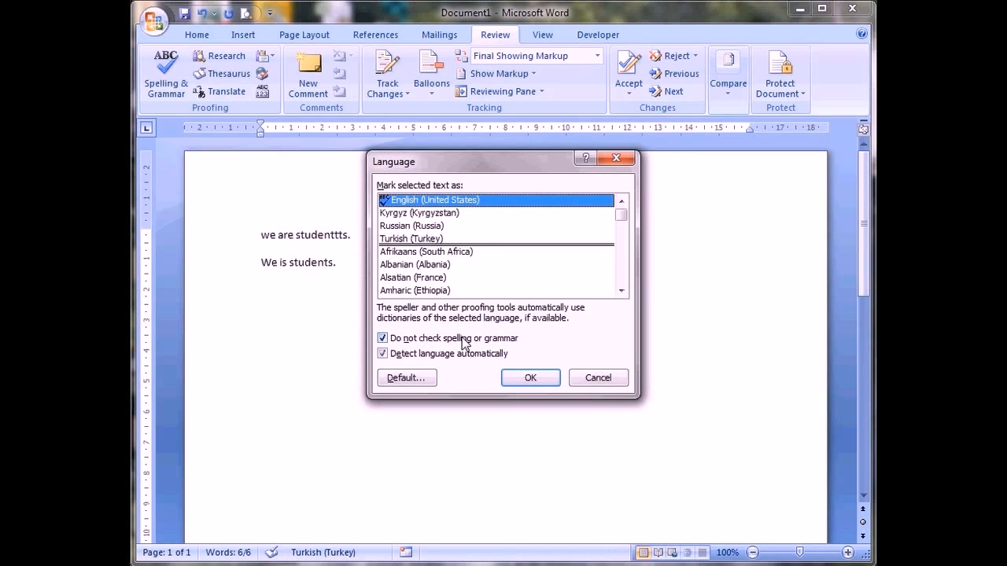
left_click(383, 339)
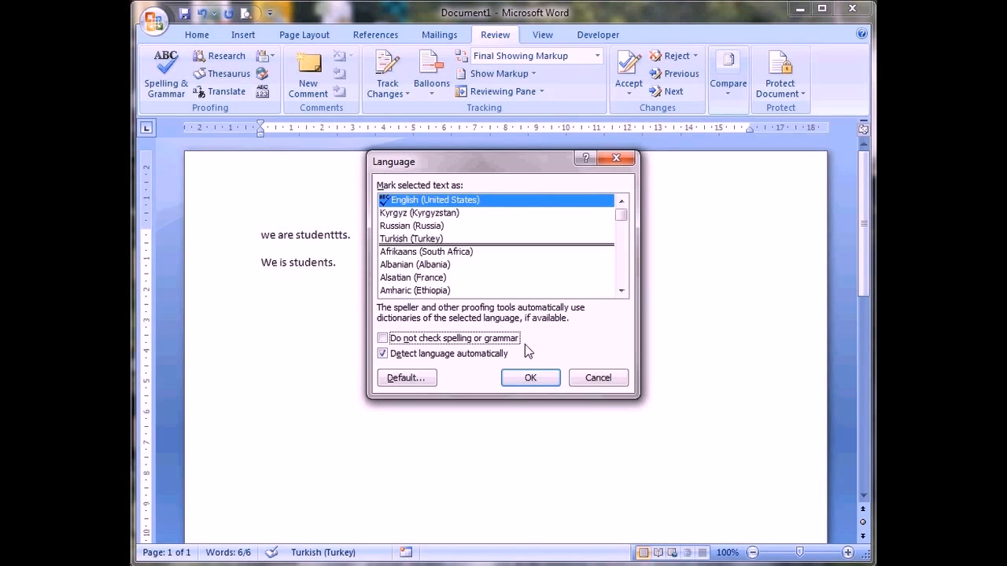
left_click(531, 378)
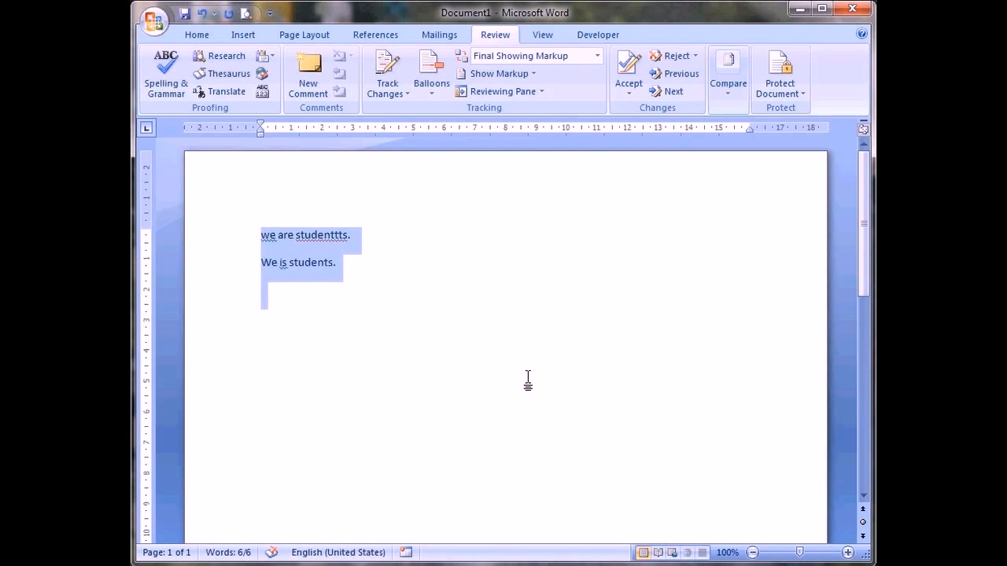
left_click(528, 382)
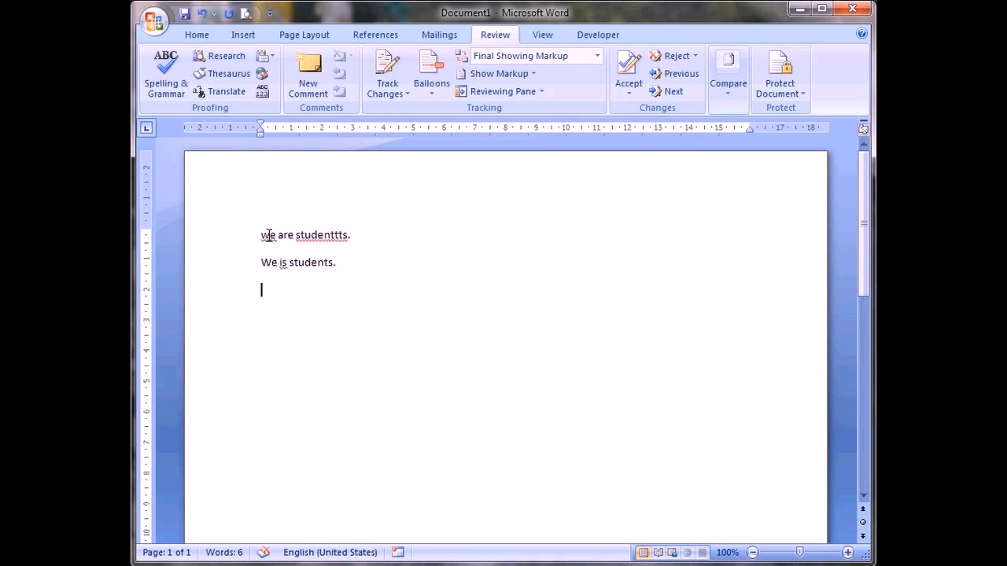
Correct the flagged "we" at the start of the first sentence with the suggested "We"
left_click_drag(262, 241, 272, 245)
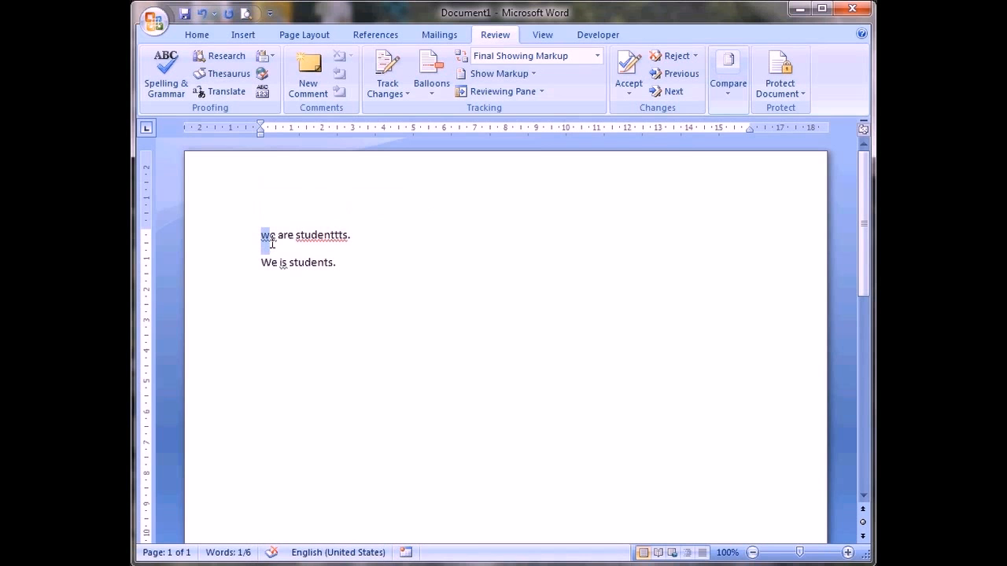
left_click(271, 236)
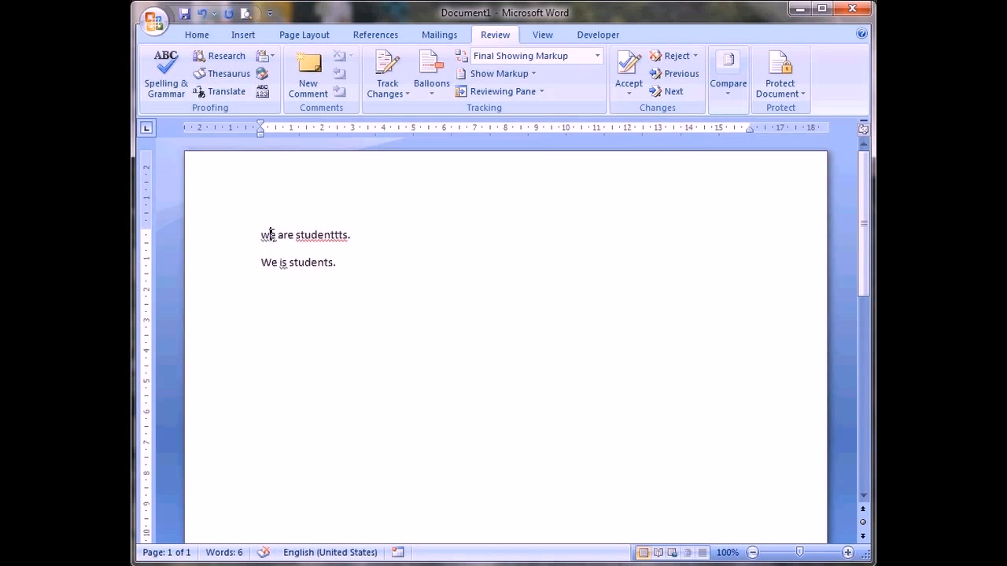
right_click(271, 236)
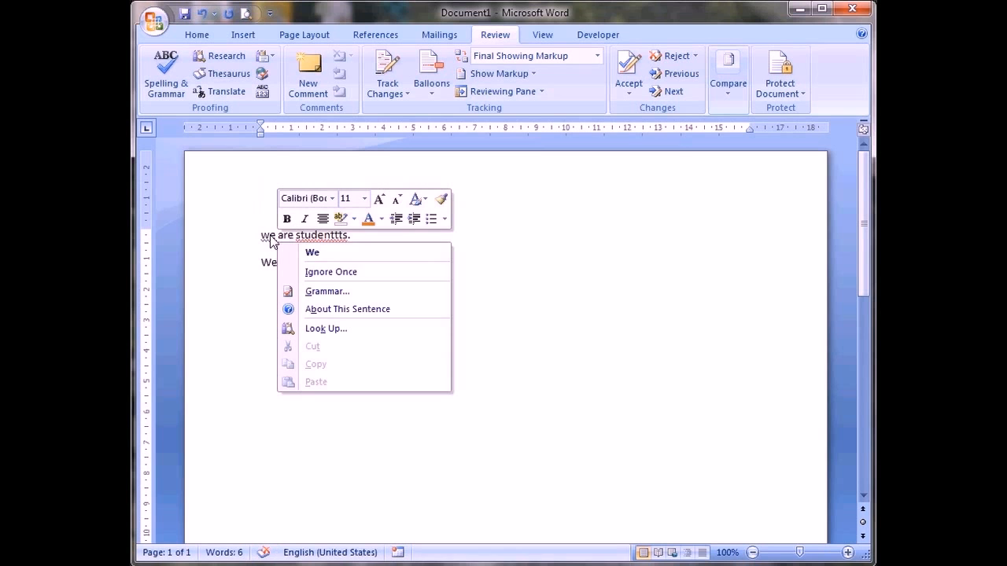
left_click(272, 236)
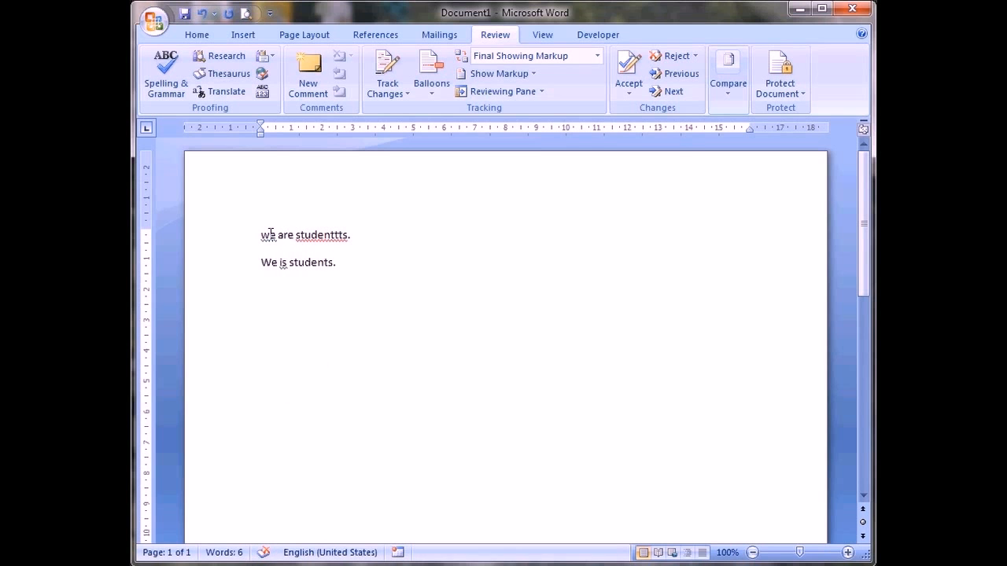
right_click(270, 235)
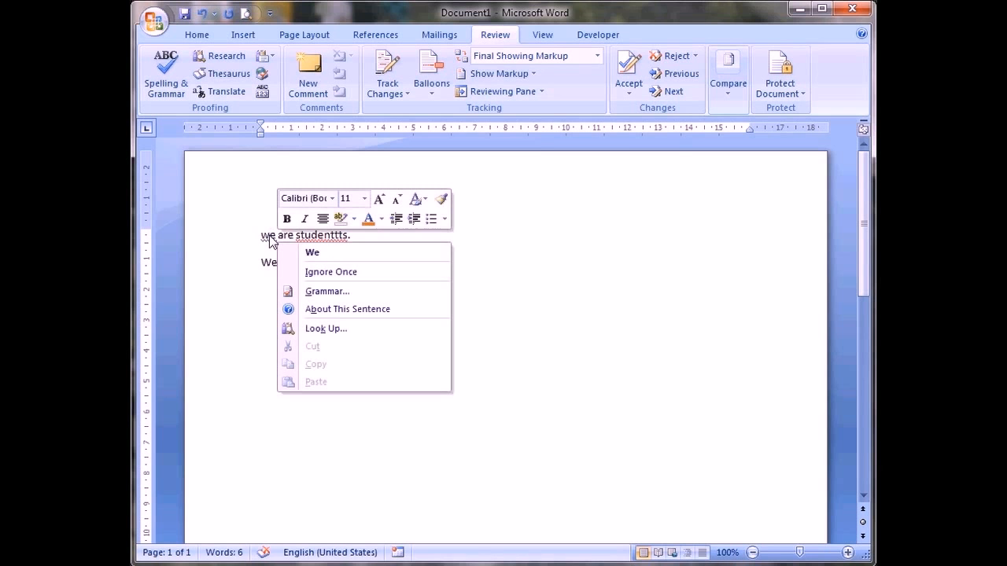
left_click(343, 259)
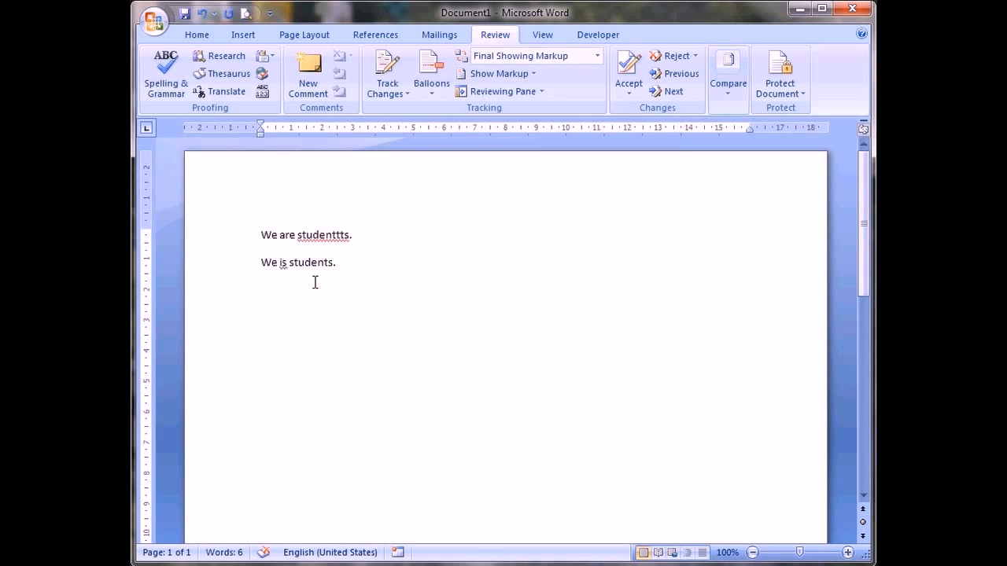
Correct "studenttts" to "students" in the first sentence and replace "is" with the suggested "are" in the second
left_click(344, 234)
key("BackSpace")
key("BackSpace")
right_click(282, 265)
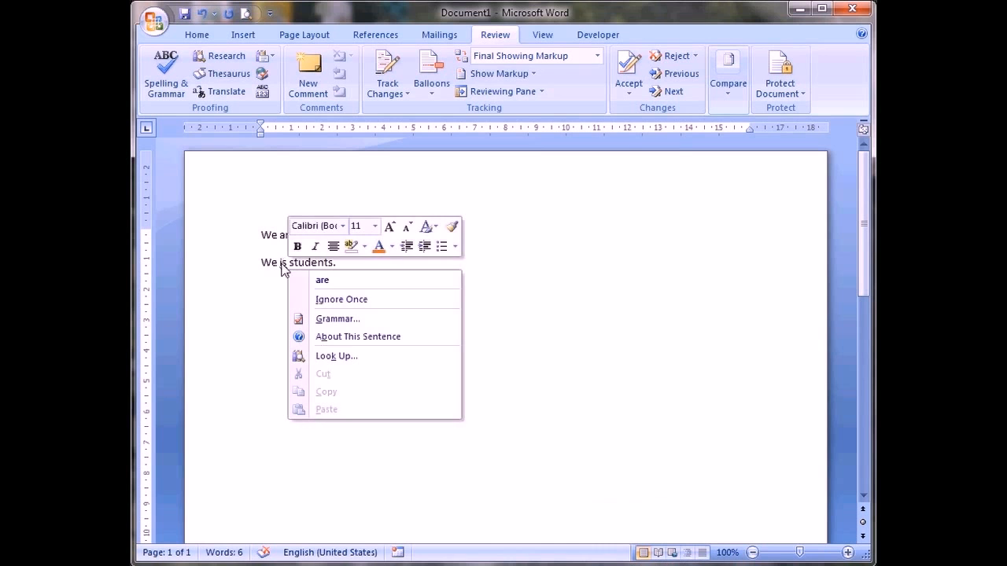
left_click(364, 283)
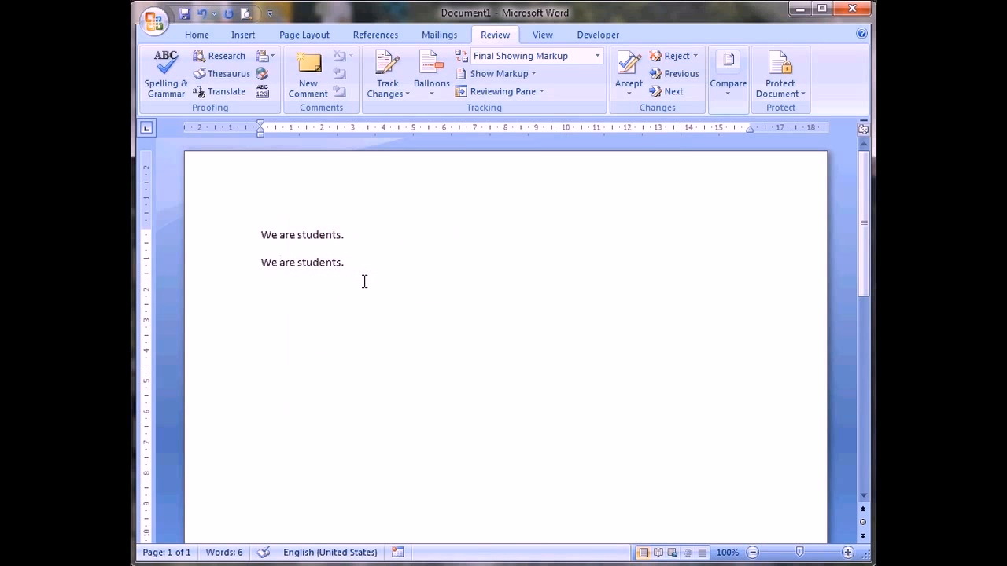
Browse the calendar, resume and business templates on the Office templates web page in the browser
left_click(434, 394)
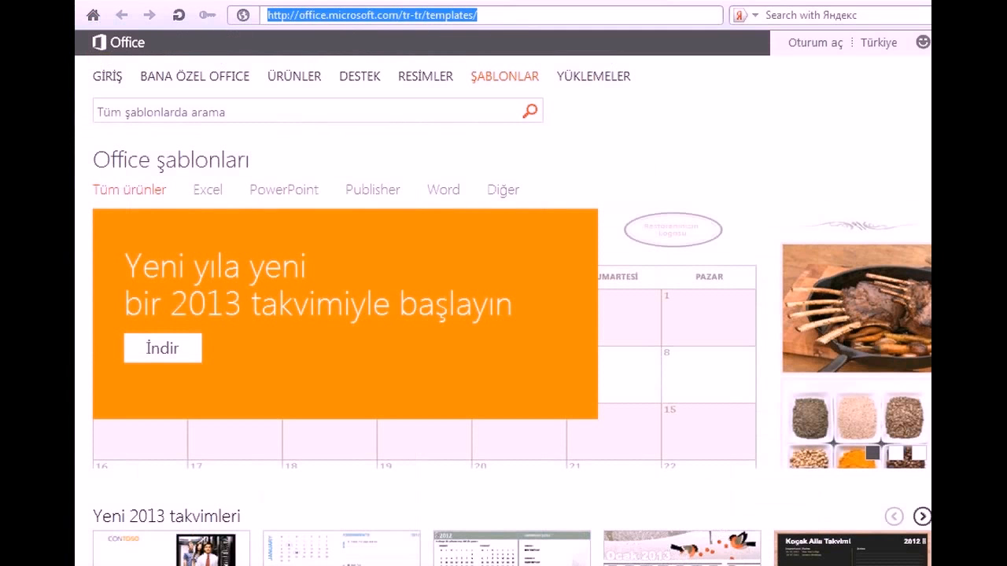
scroll(503, 299, "down", 3)
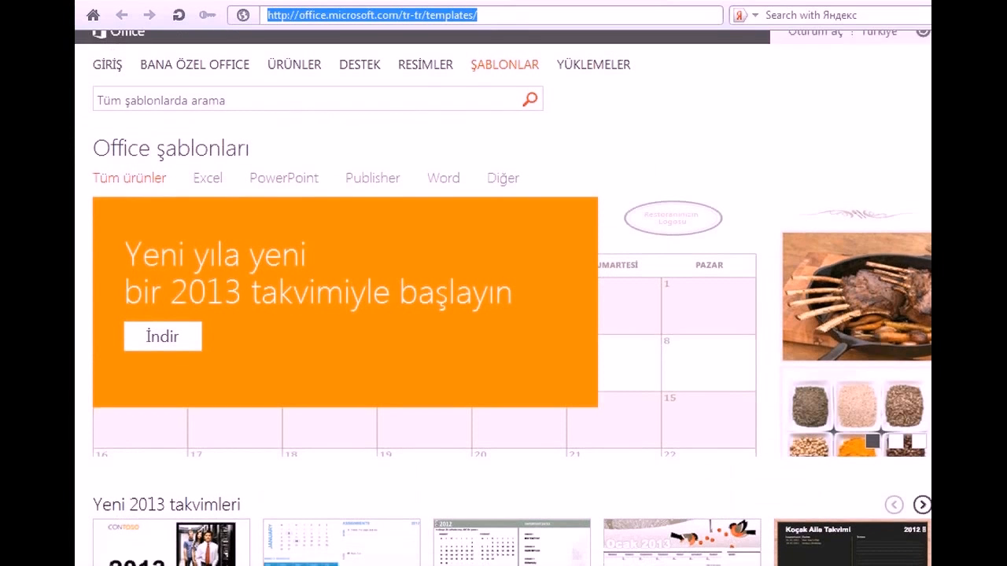
scroll(504, 299, "down", 5)
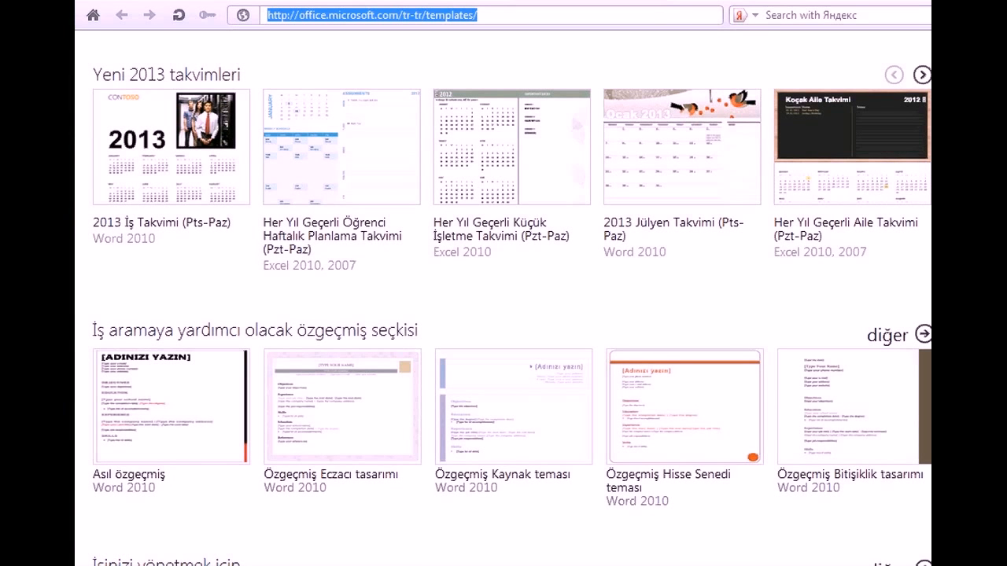
scroll(511, 297, "down", 3)
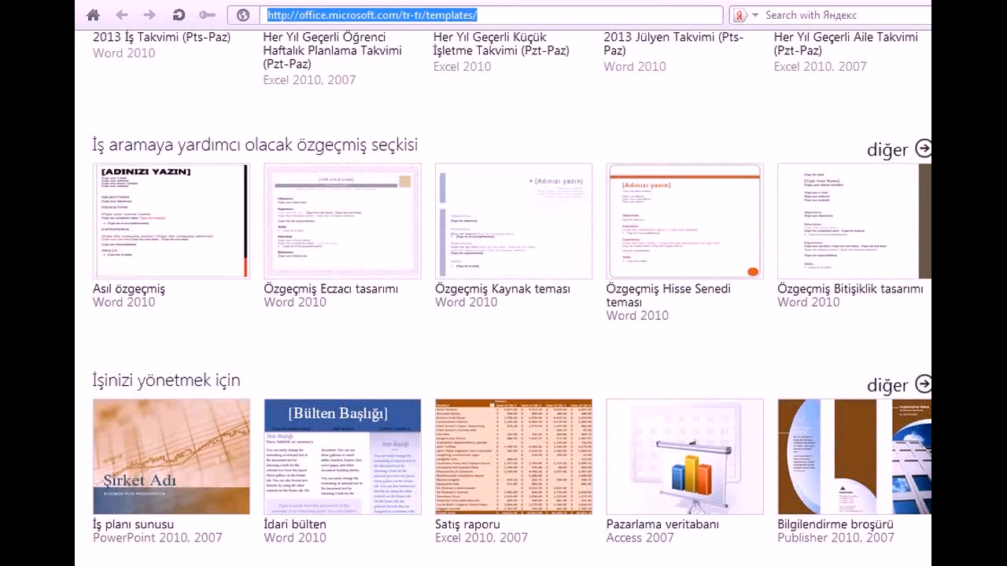
scroll(512, 297, "down", 2)
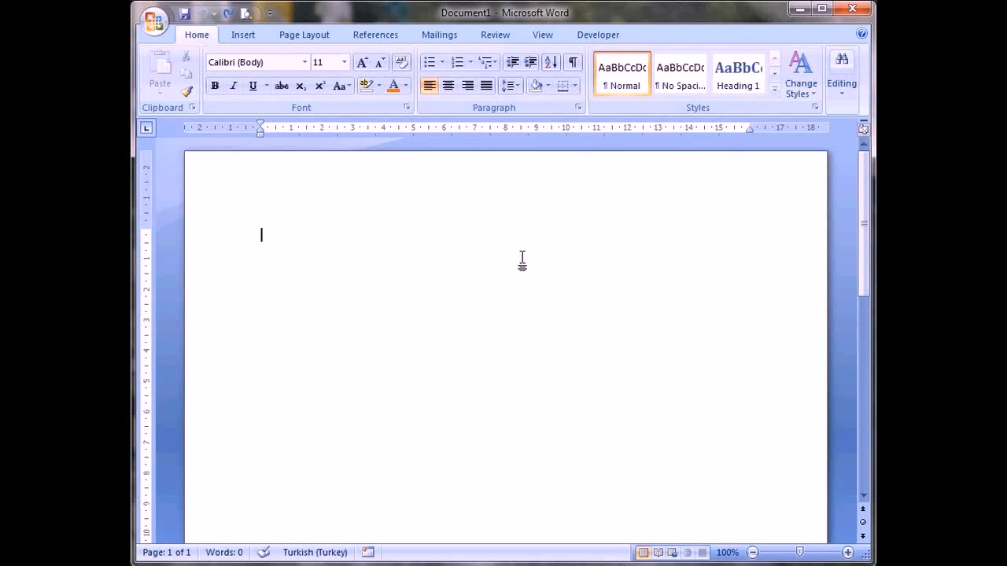
In Word, start creating a new document and show the Resumes category of the online templates
left_click(155, 31)
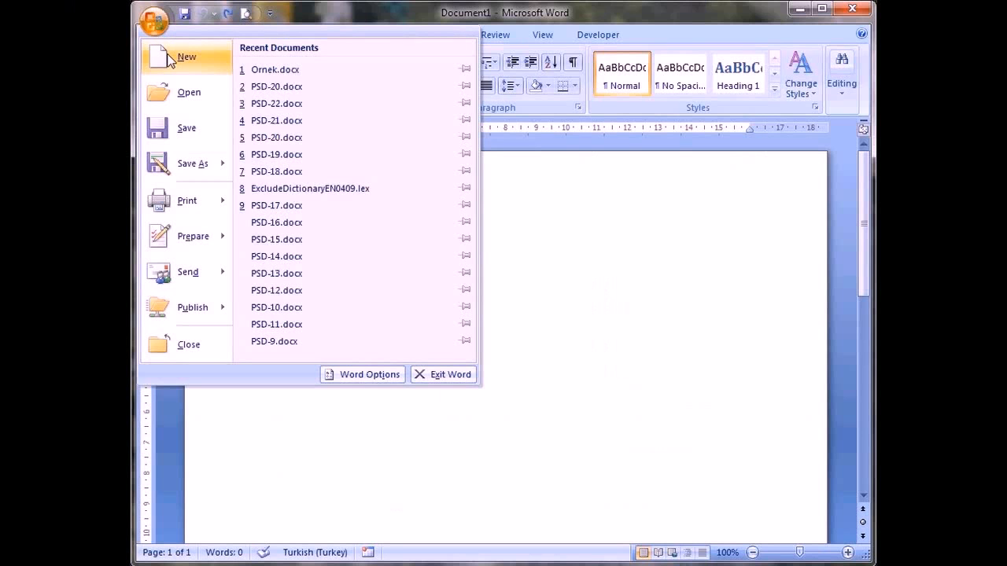
left_click(170, 60)
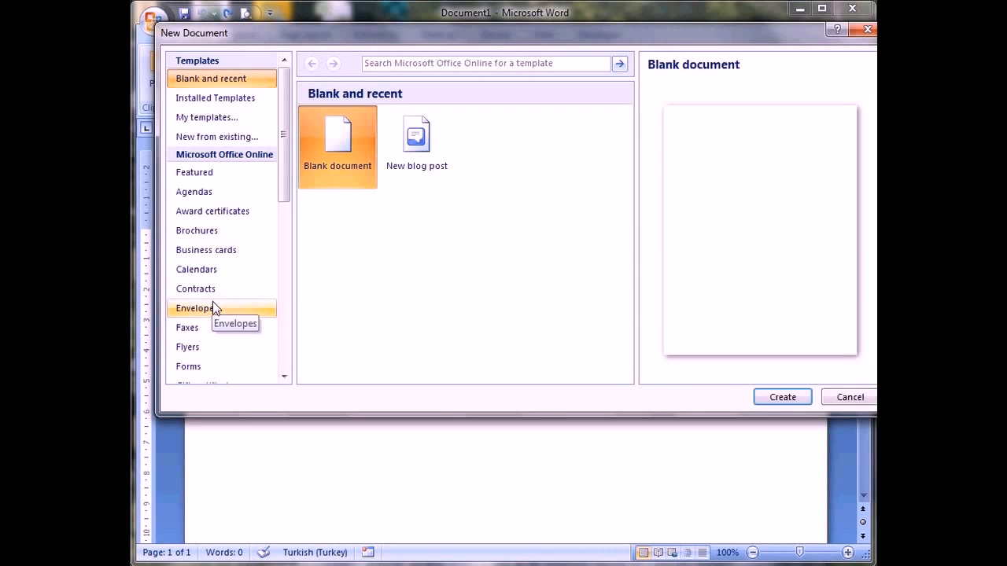
left_click(359, 281)
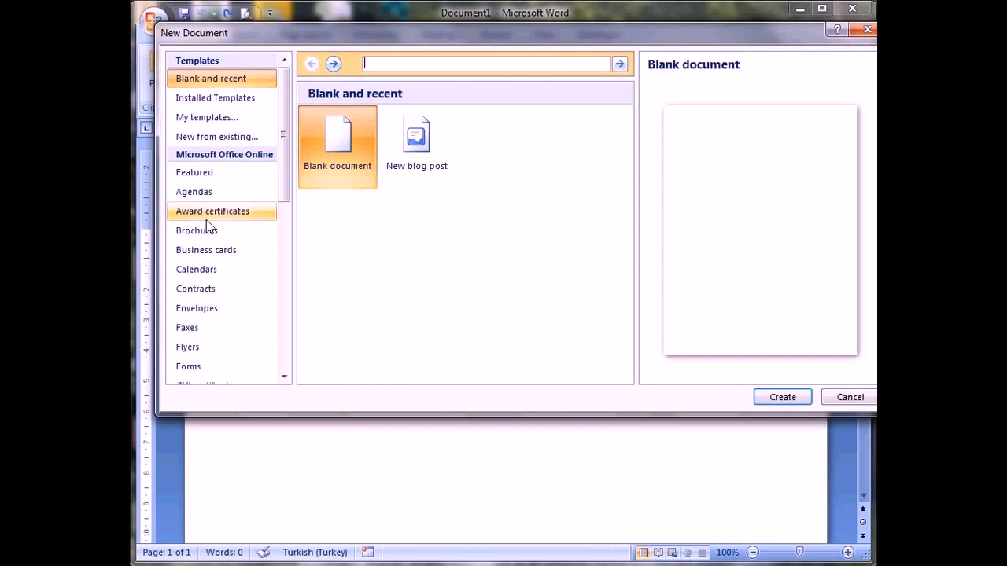
left_click(284, 270)
left_click_drag(285, 270, 288, 343)
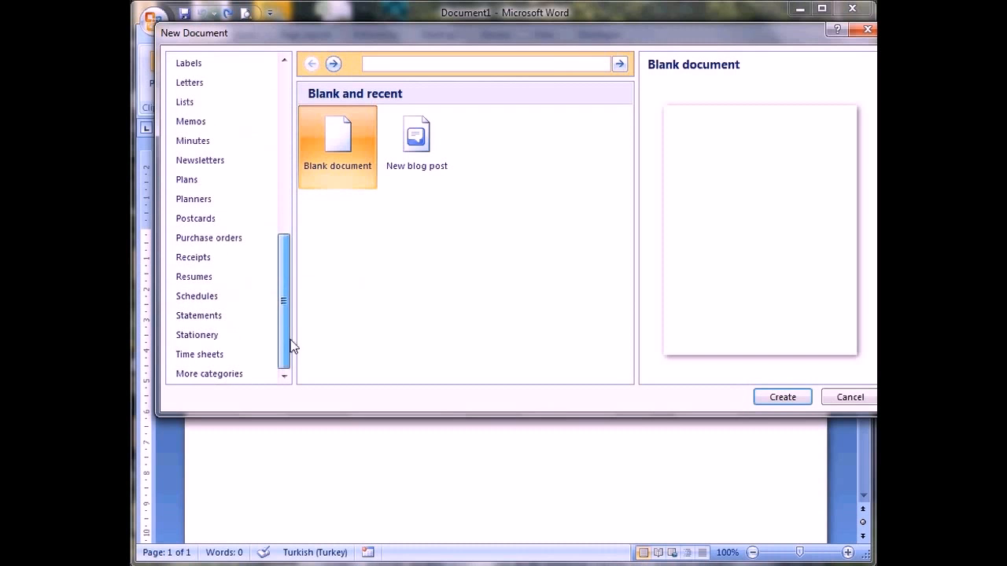
left_click(206, 280)
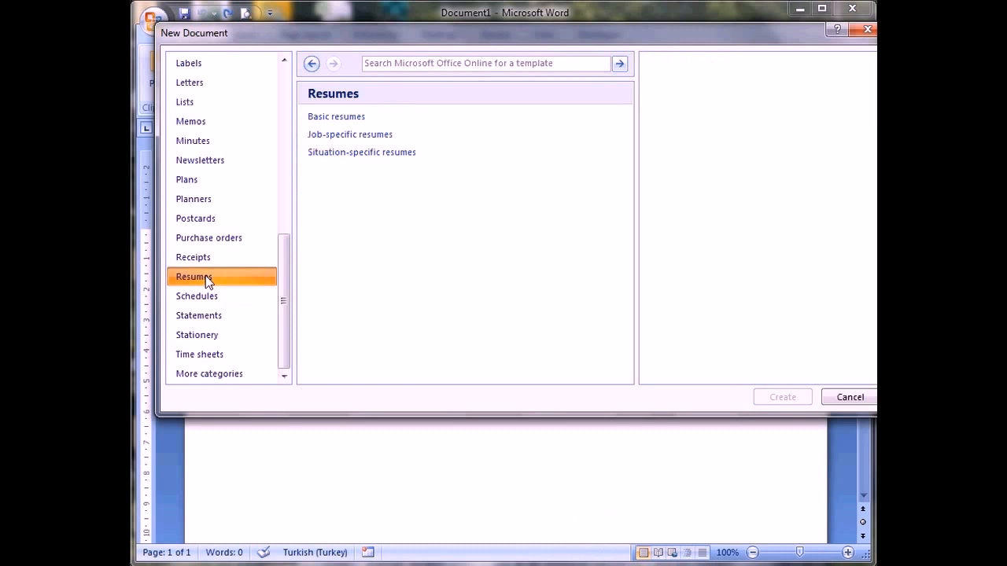
Download the Resume (Median theme) template from the Basic resumes group
left_click(359, 118)
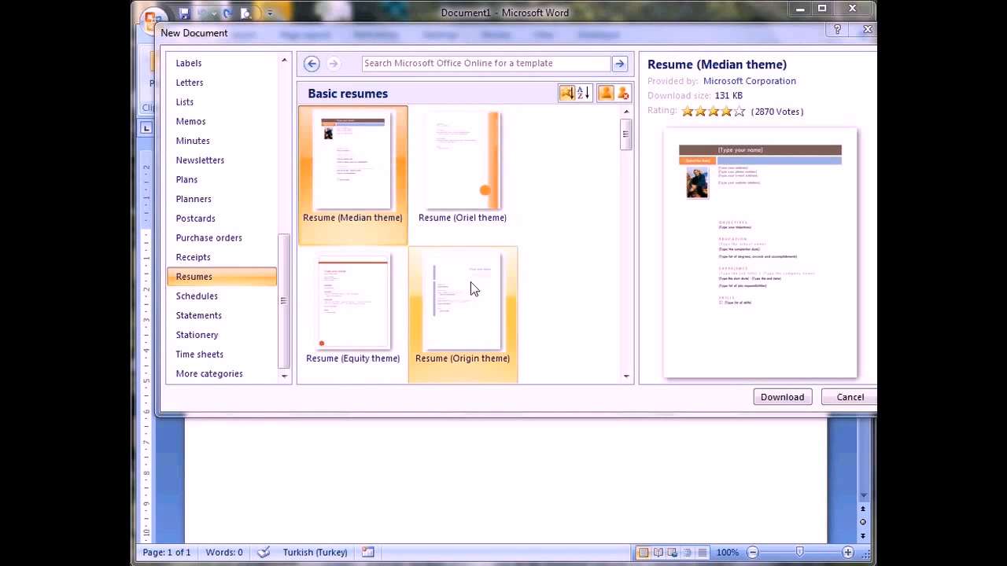
mouse_move(624, 135)
left_mouse_down()
mouse_move(625, 286)
mouse_move(639, 139)
left_mouse_up()
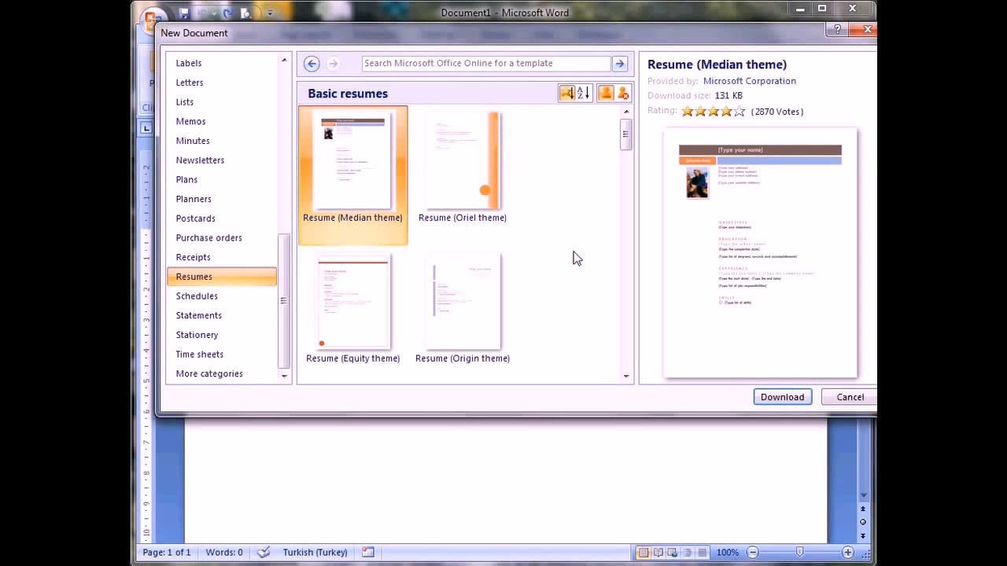
left_click(791, 396)
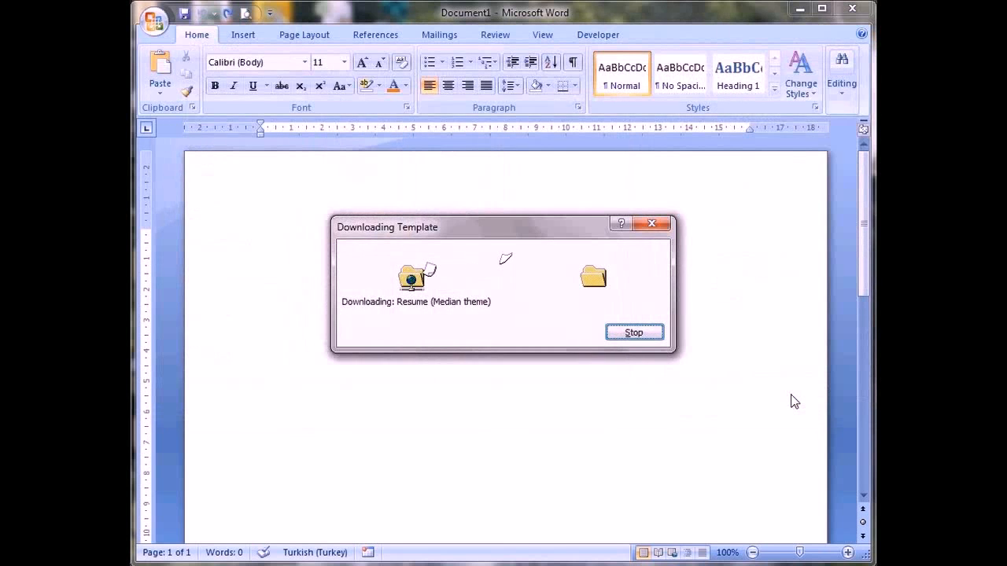
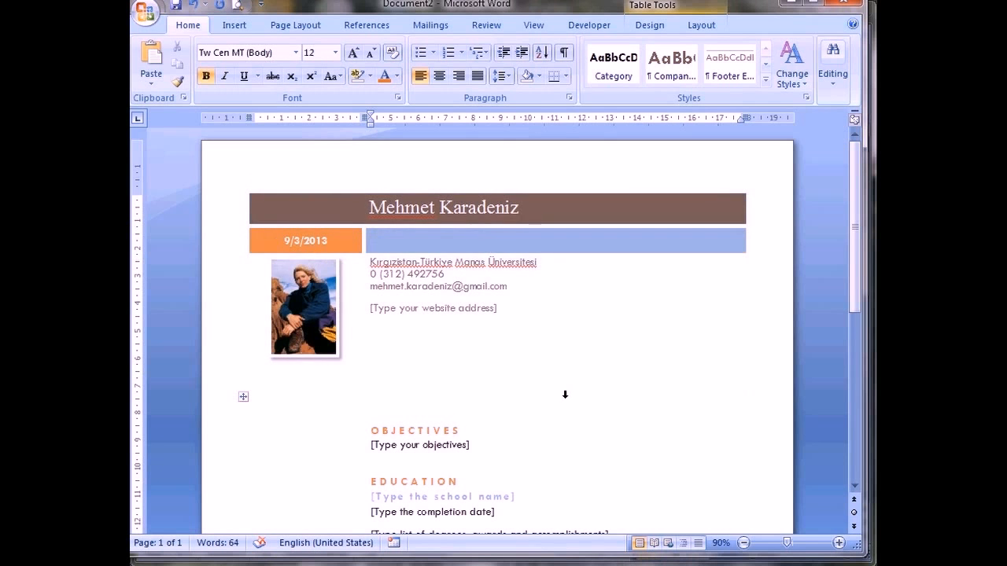
Look through the resume's Objectives, Education, Experience and Skills sections
middle_click(565, 398)
left_click(566, 398)
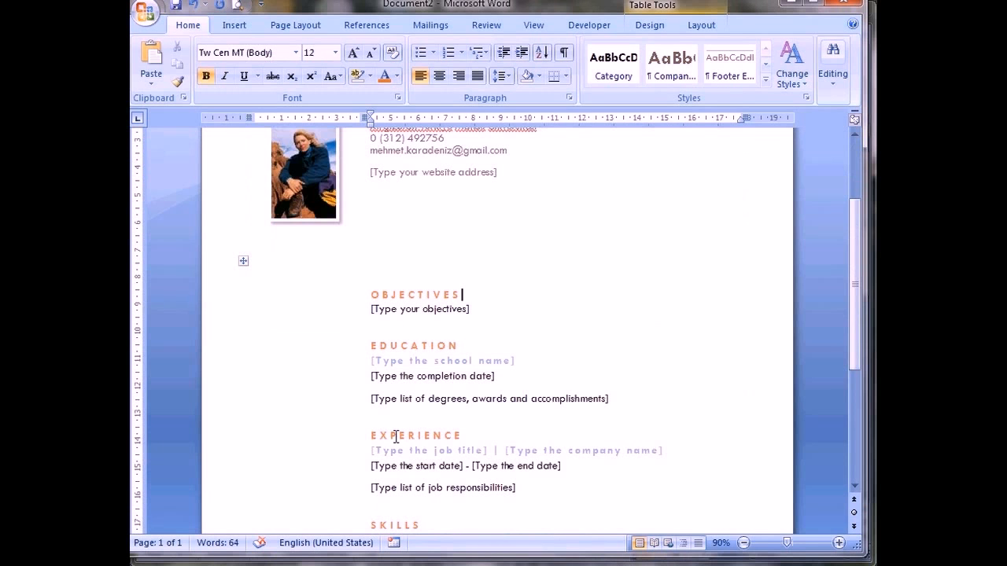
left_click(429, 439)
scroll(428, 439, "down", 1)
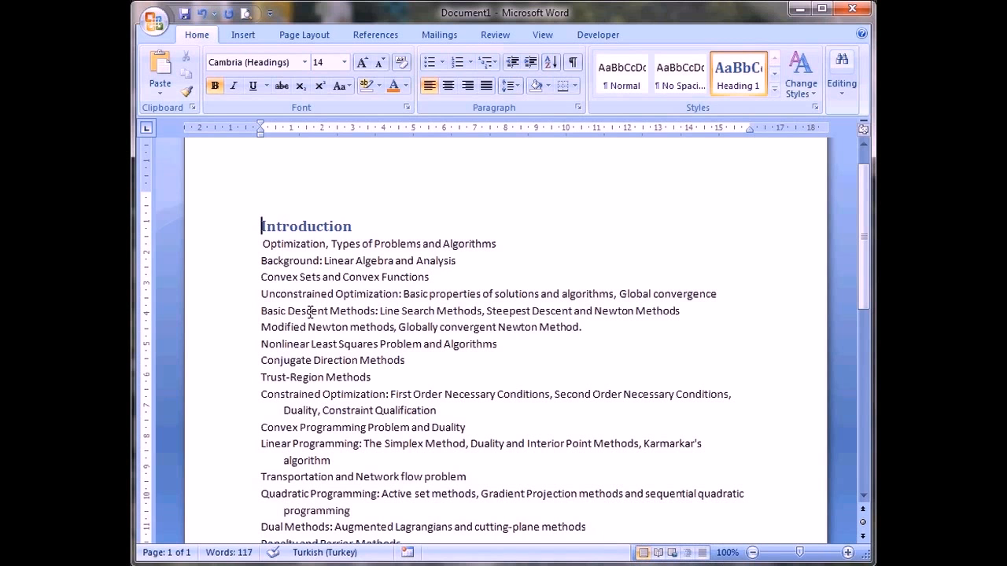
Check the document's word count statistics, including pages, characters, paragraphs and lines
key("alt+r")
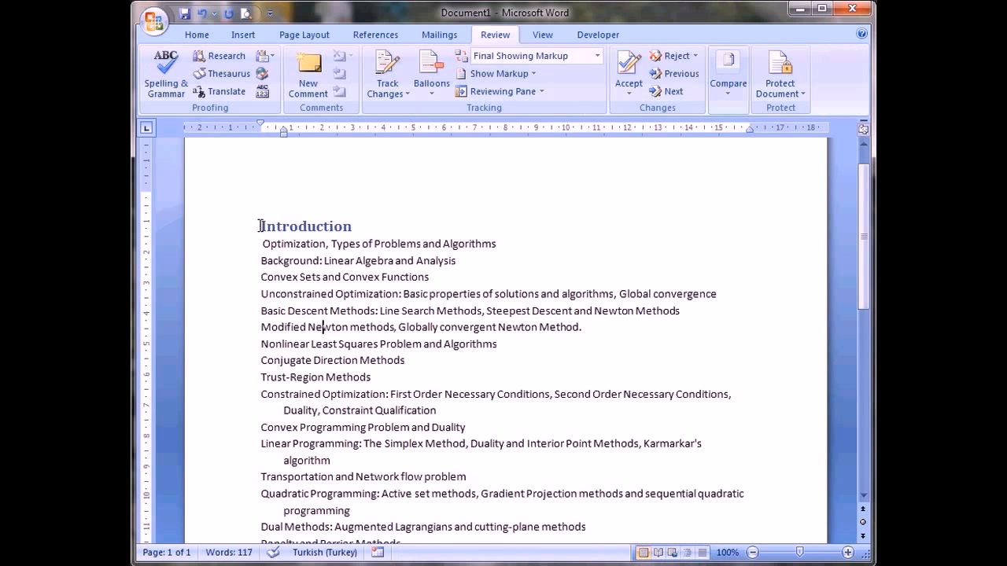
left_click(323, 328)
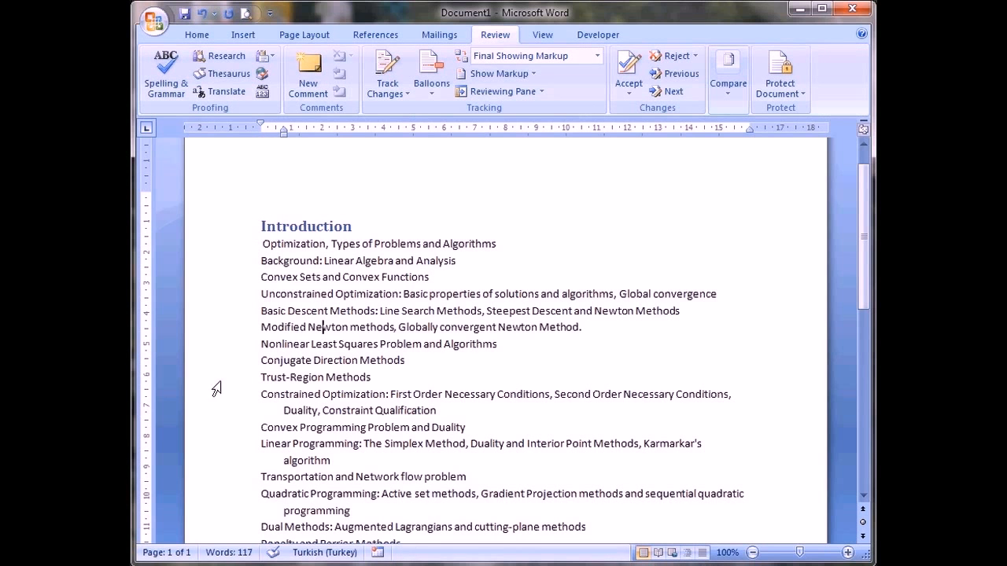
left_click(239, 554)
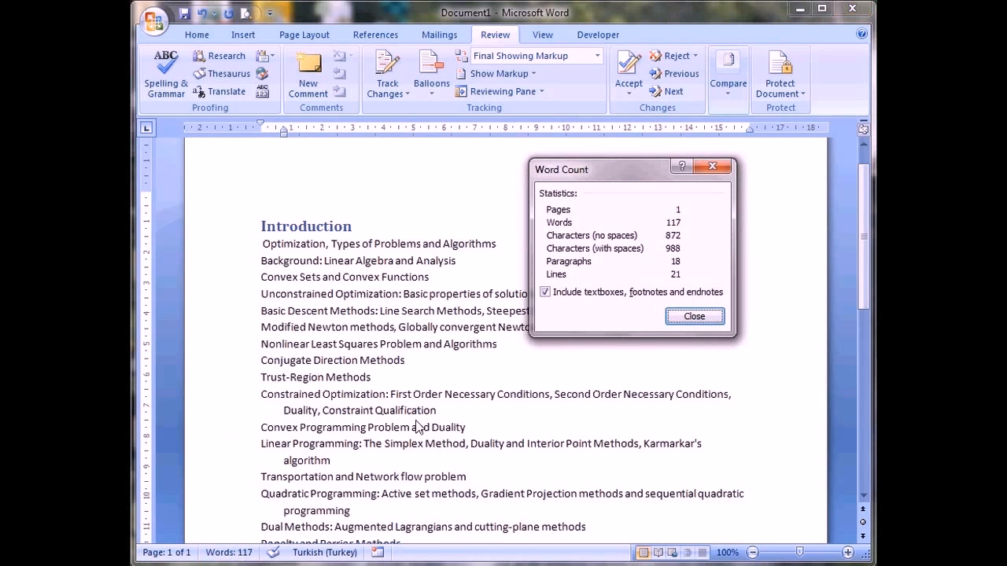
left_click(675, 316)
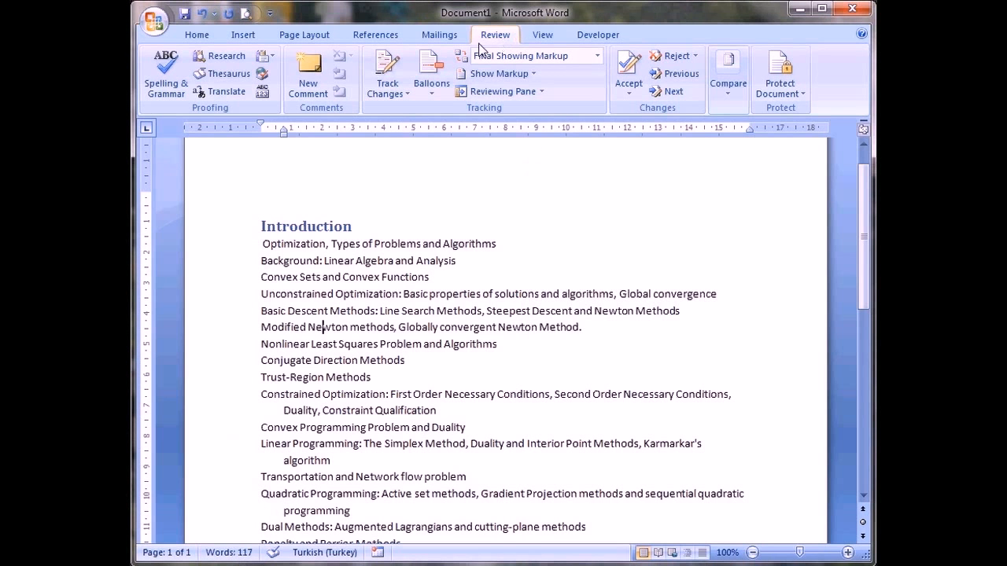
left_click(262, 93)
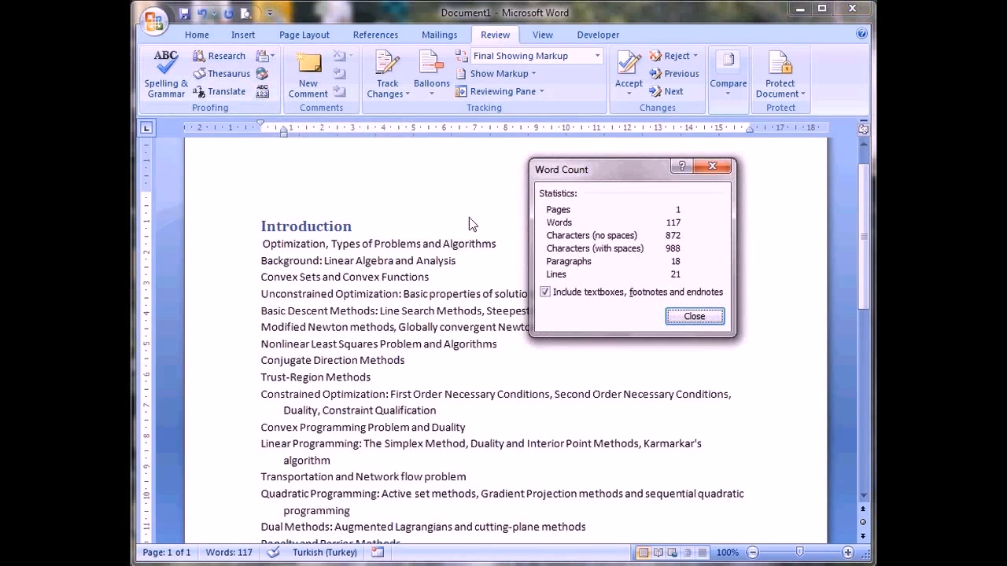
left_click(692, 316)
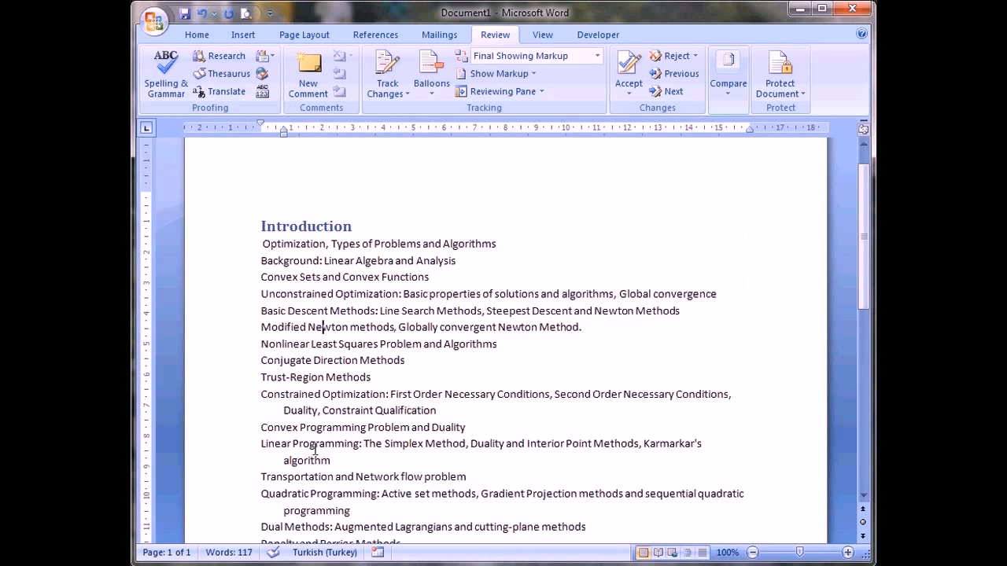
left_click(244, 554)
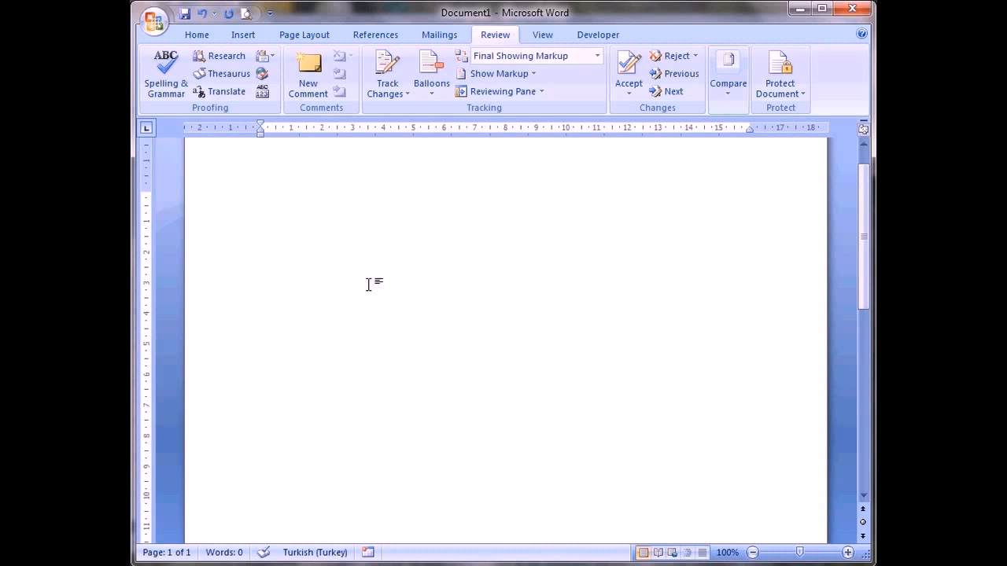
Look through the Save, Proofing and Display settings in the program options, including the available default file formats
left_click(154, 22)
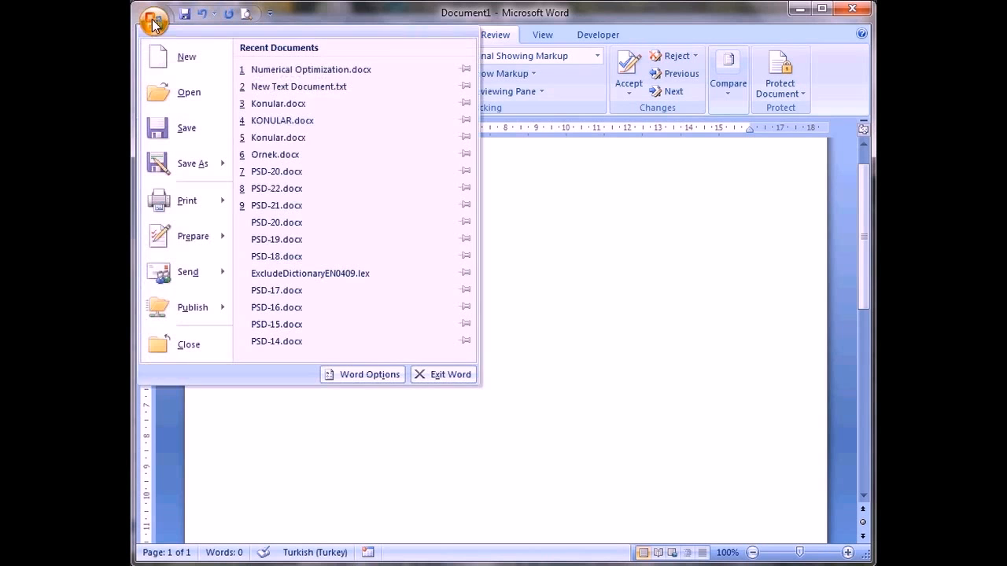
left_click(382, 374)
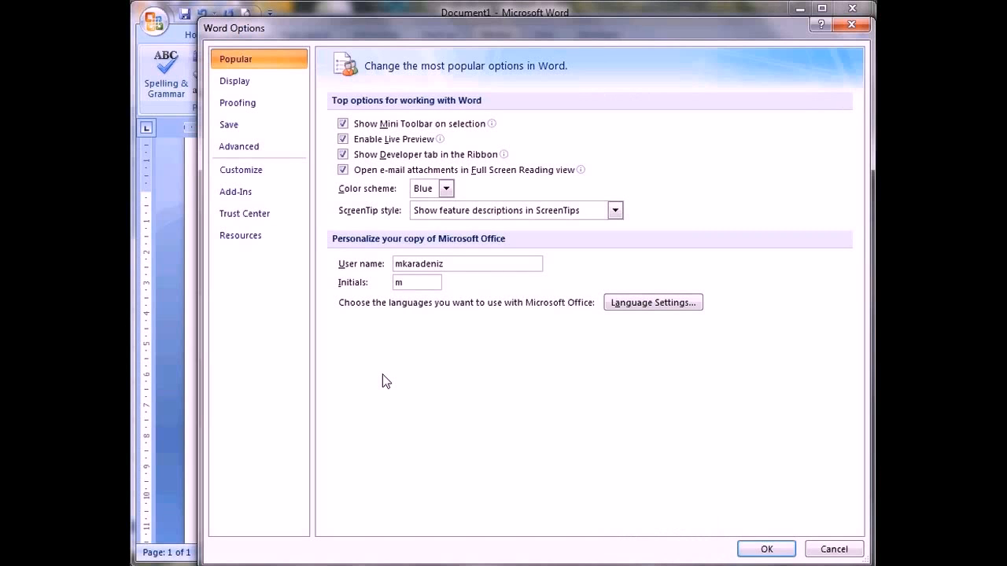
left_click(278, 134)
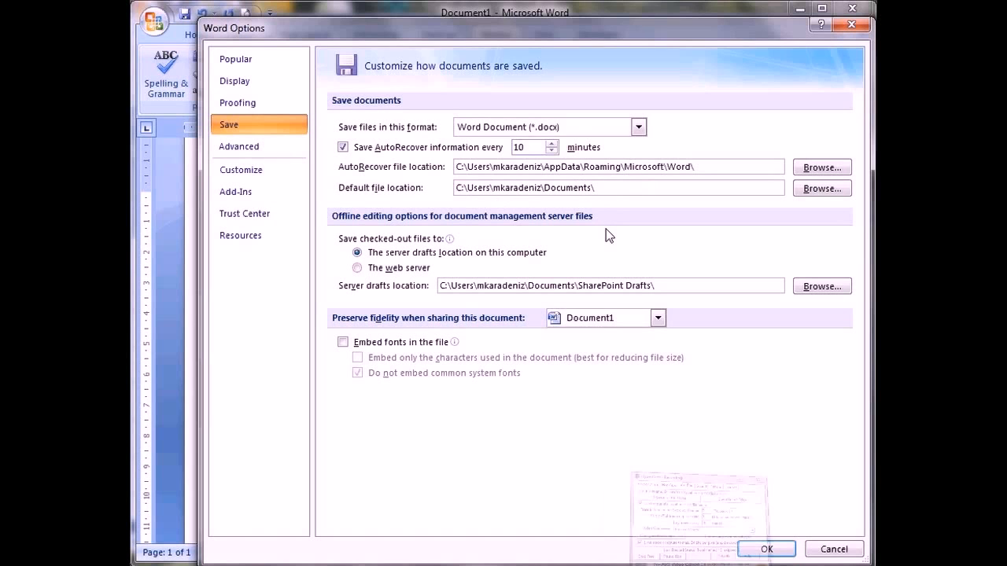
left_click(639, 127)
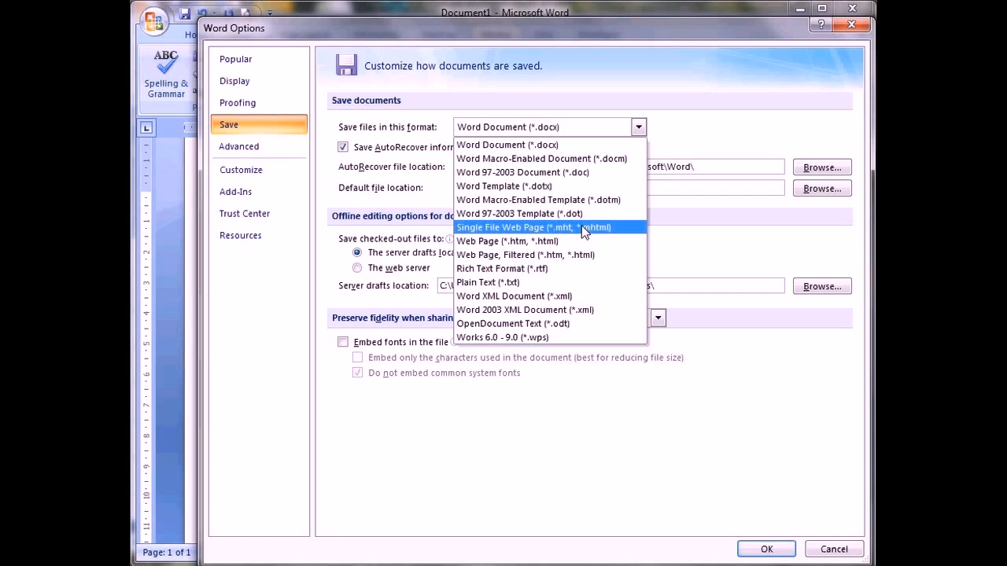
left_click(684, 124)
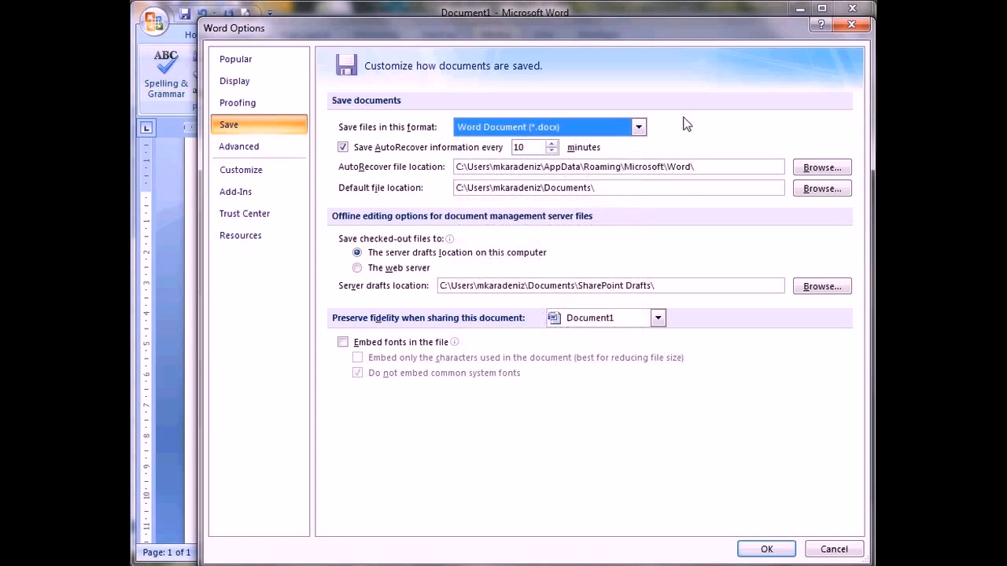
left_click(268, 126)
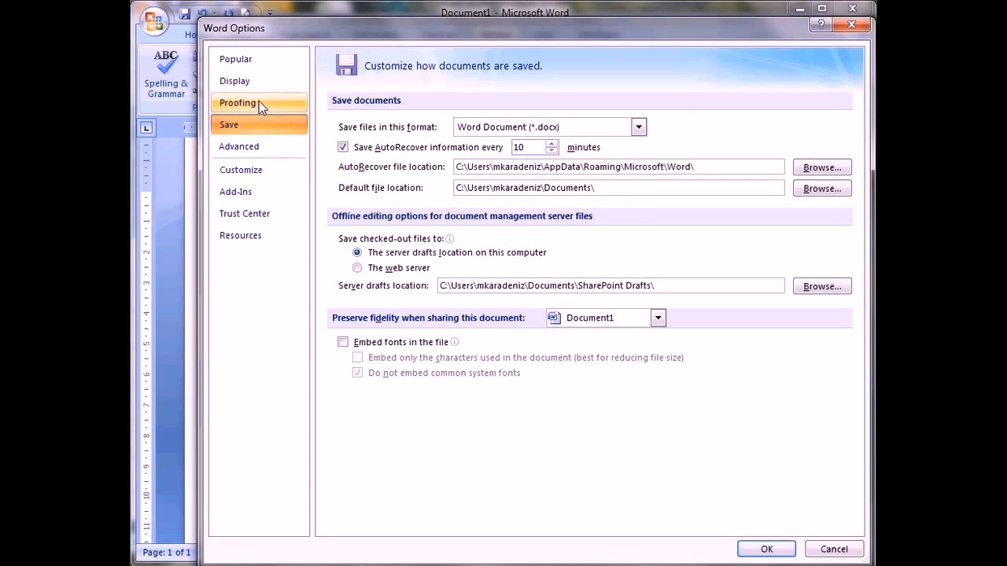
left_click(259, 101)
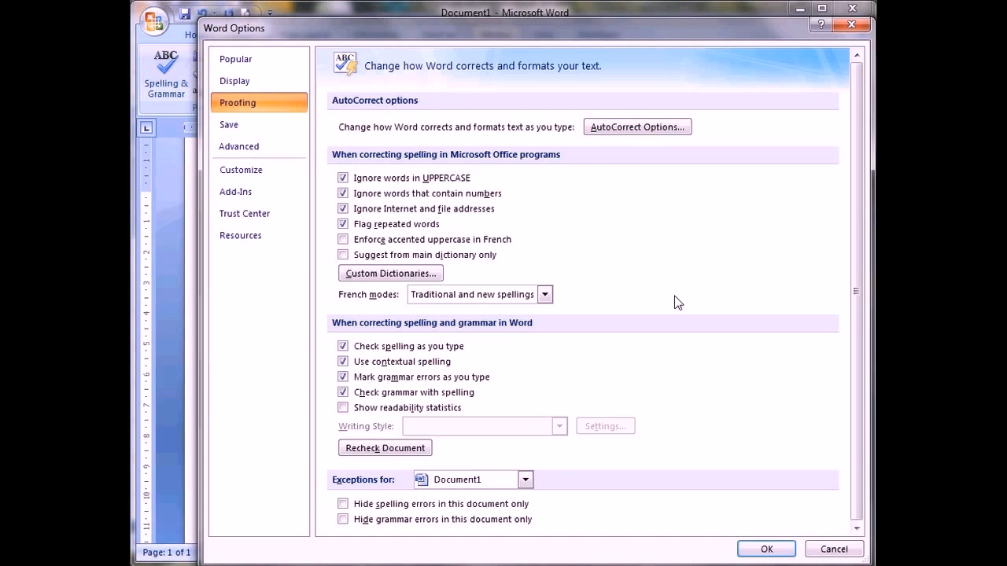
left_click(254, 86)
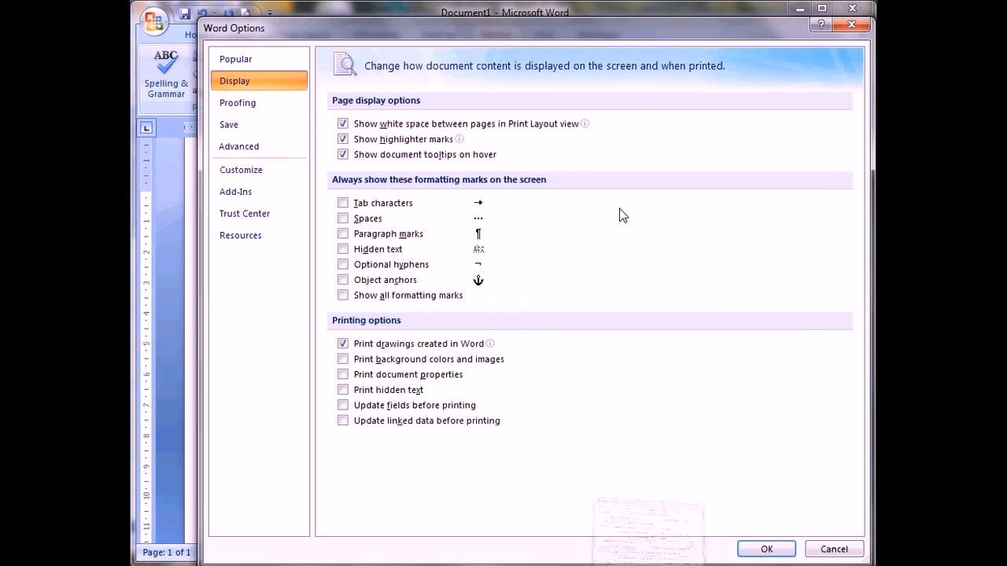
Set the program's color scheme to Silver in the Popular options and apply it
left_click(263, 60)
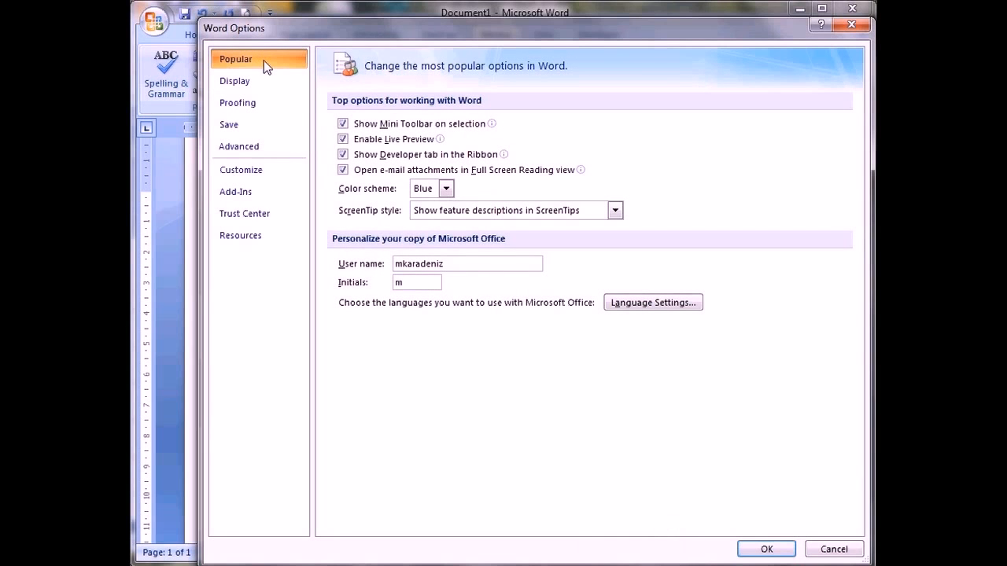
left_click(446, 189)
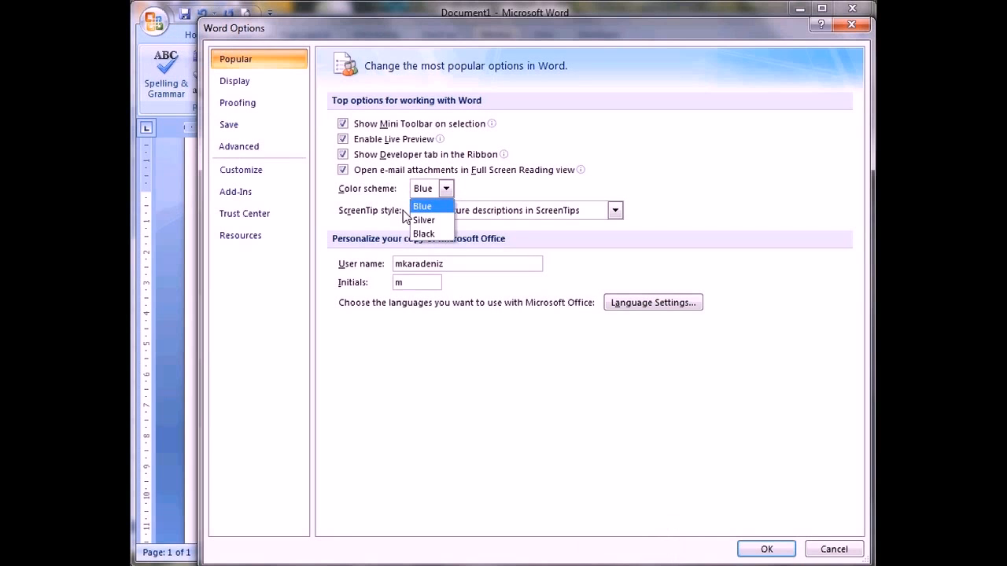
left_click(435, 223)
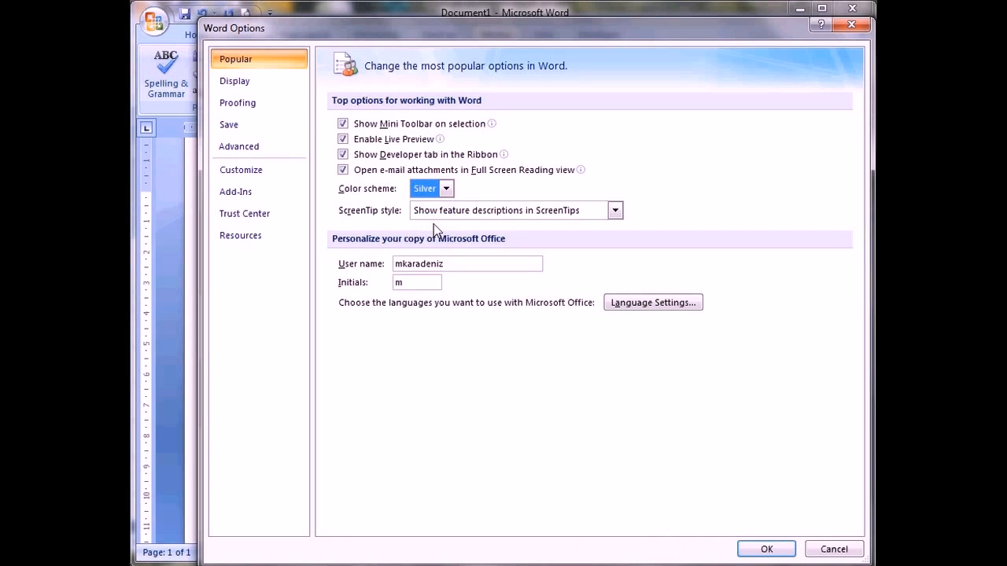
left_click(767, 549)
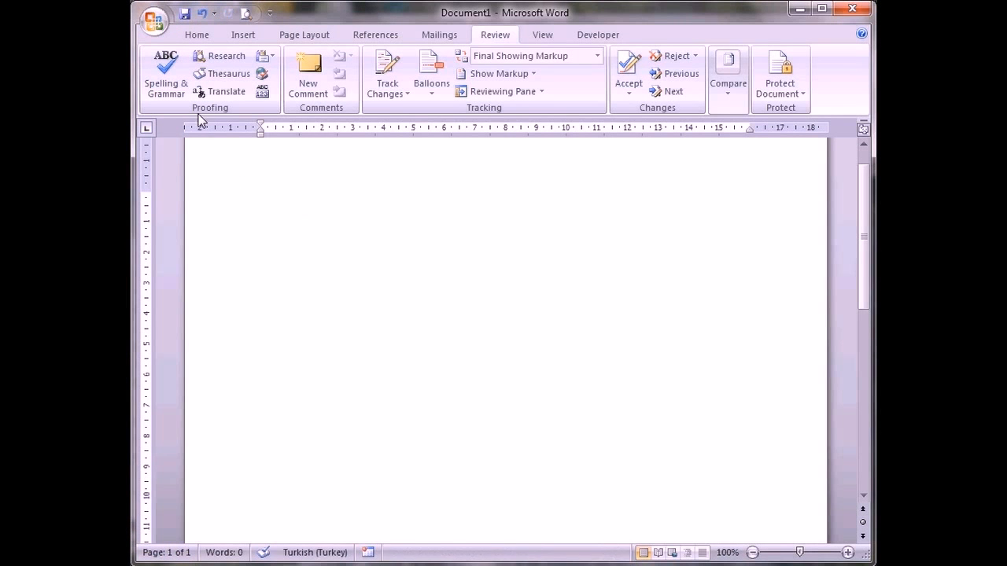
Set the program's color scheme back to Blue in the options and apply it
left_click(155, 24)
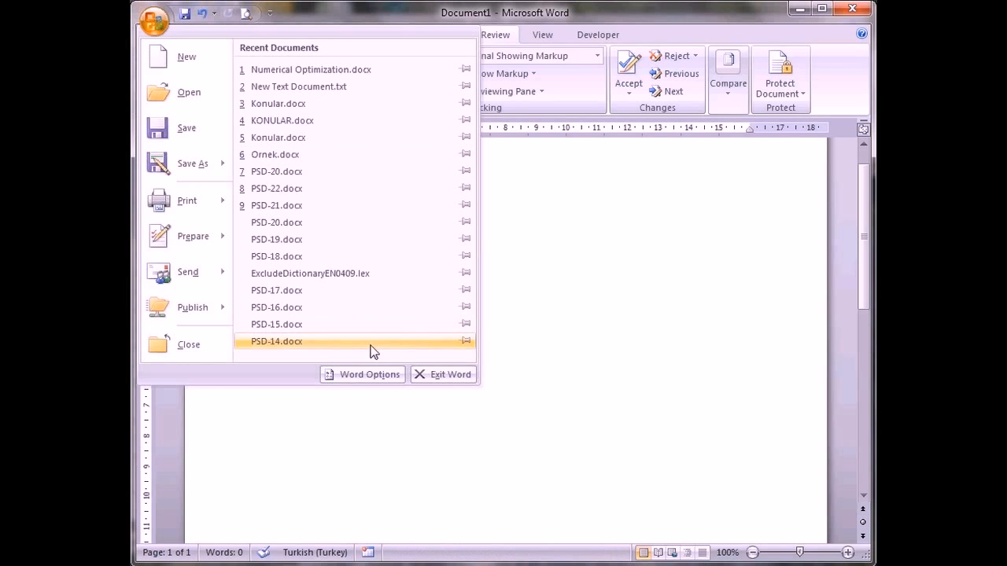
left_click(370, 375)
left_click(445, 189)
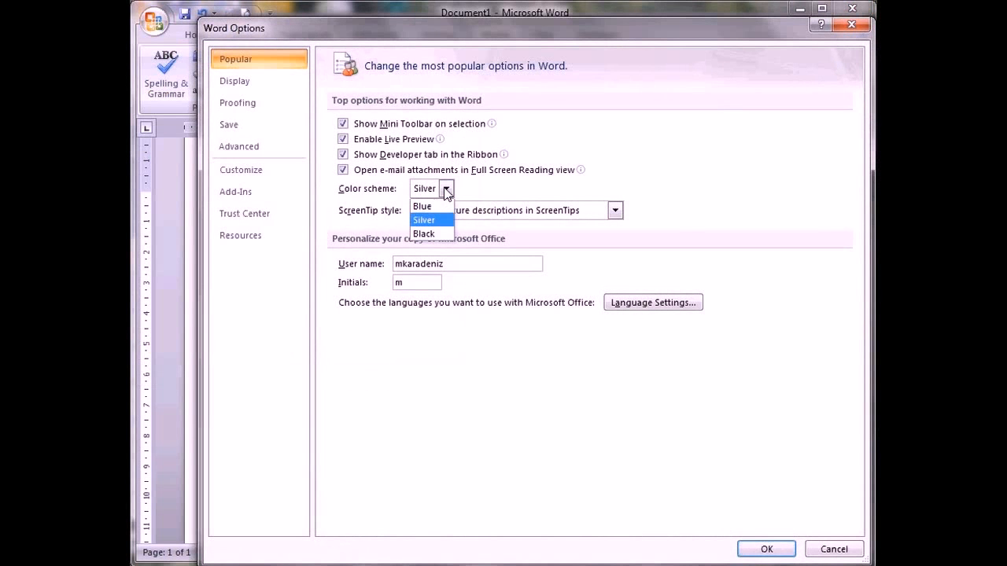
left_click(428, 206)
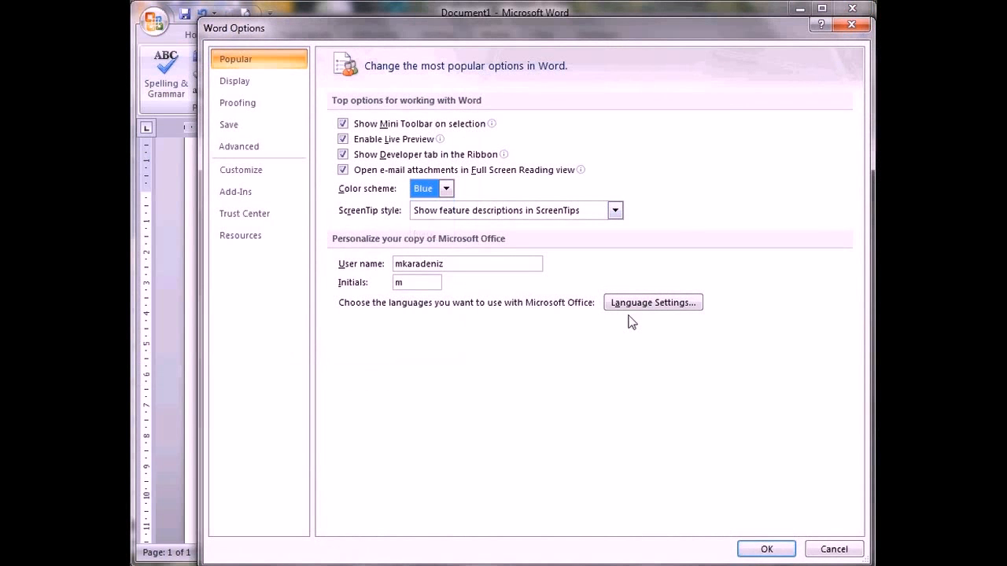
left_click(766, 549)
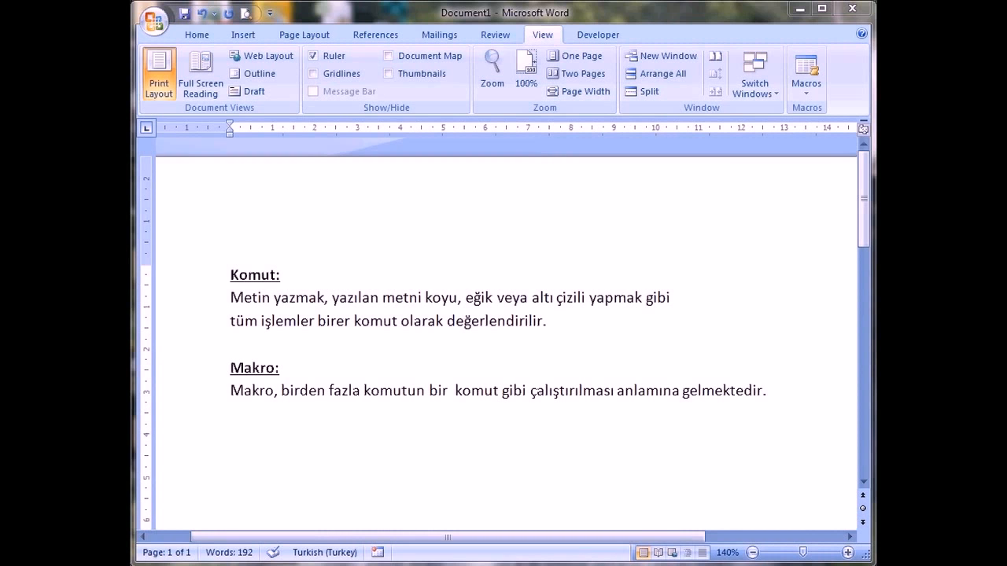
Insert "Ms Word'te" before "birer komut" in the paragraph under the Komut heading
type("Ms Word'te")
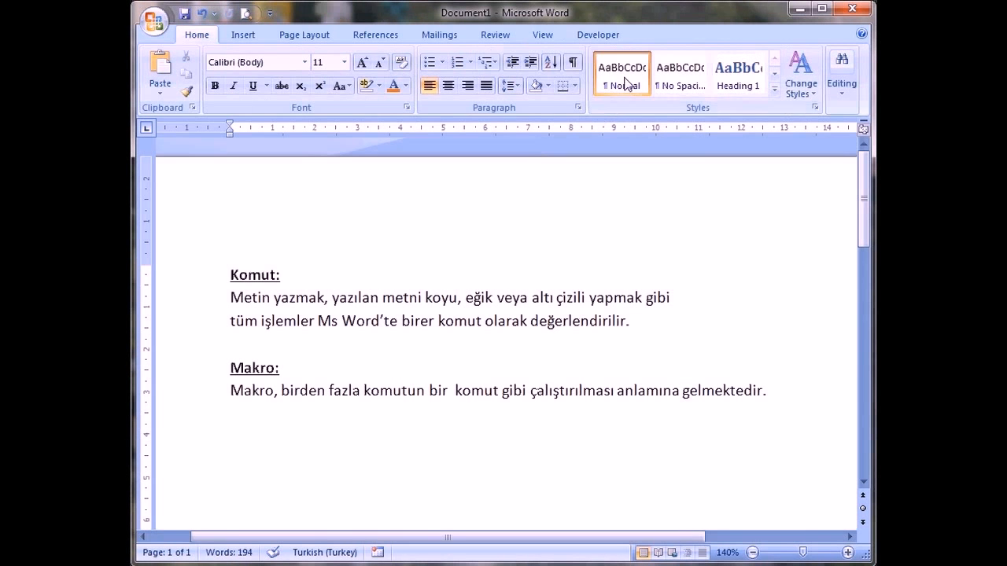
View the list of existing macros, close it, and look at the available macro recording commands
left_click(550, 35)
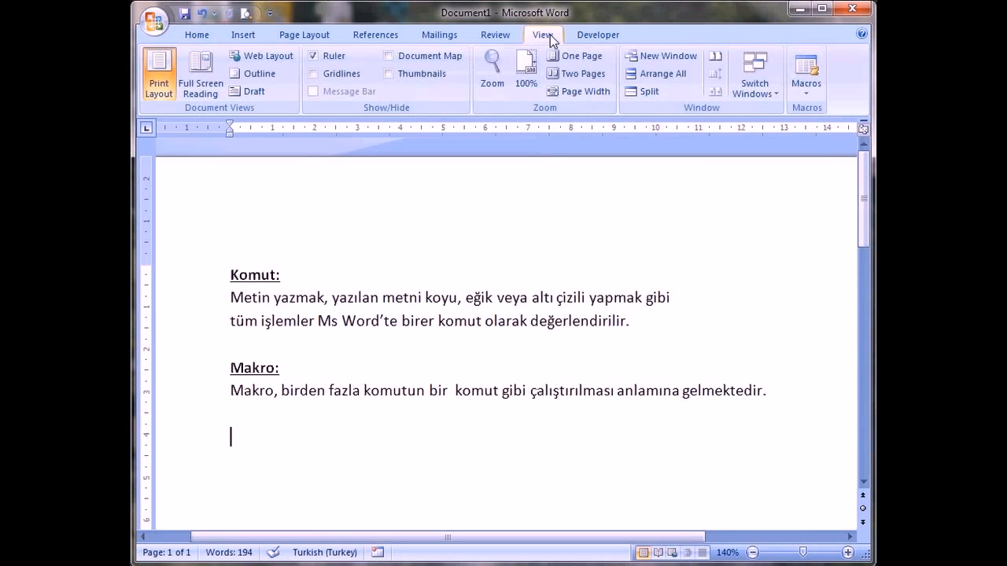
left_click(819, 93)
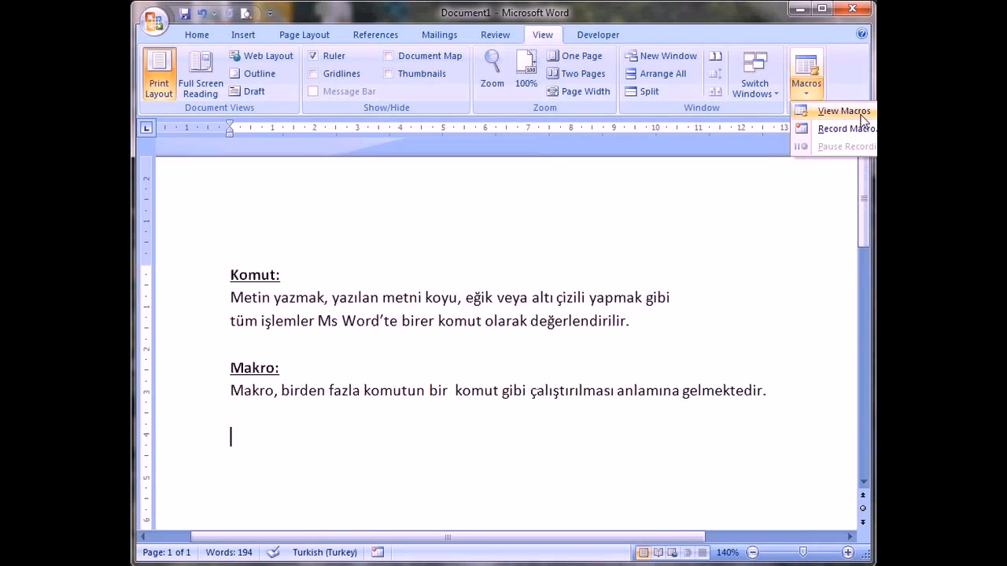
left_click(855, 118)
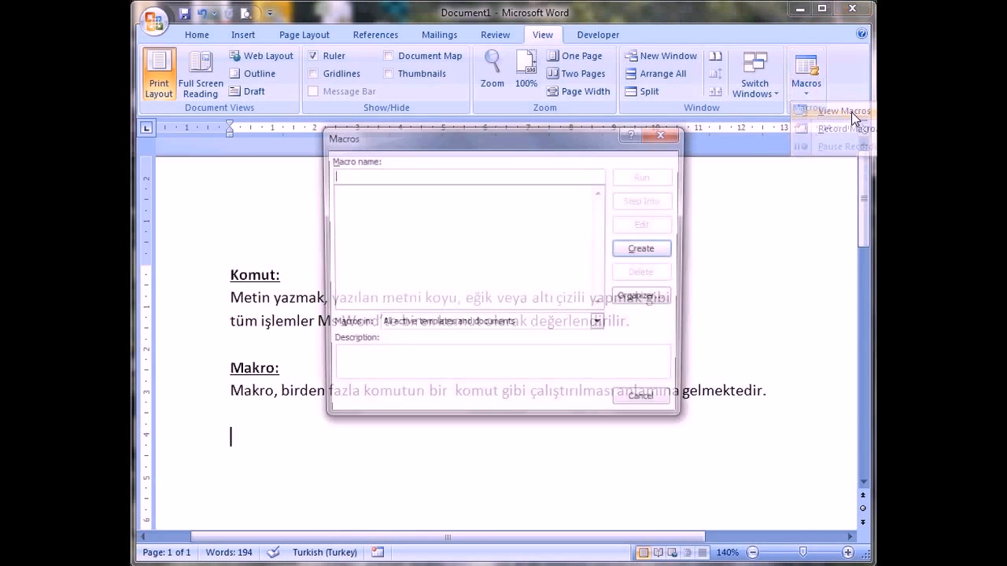
left_click(675, 134)
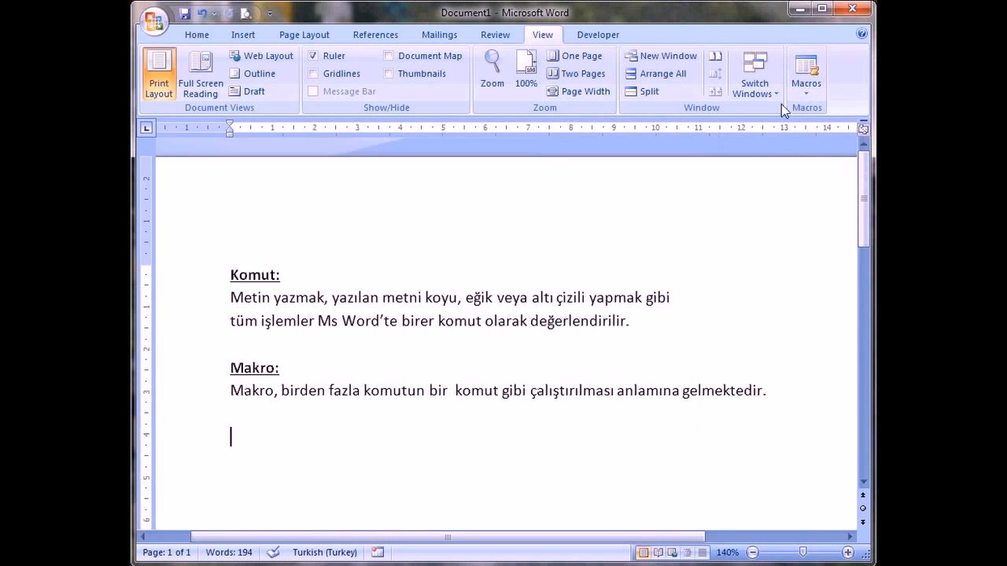
left_click(809, 90)
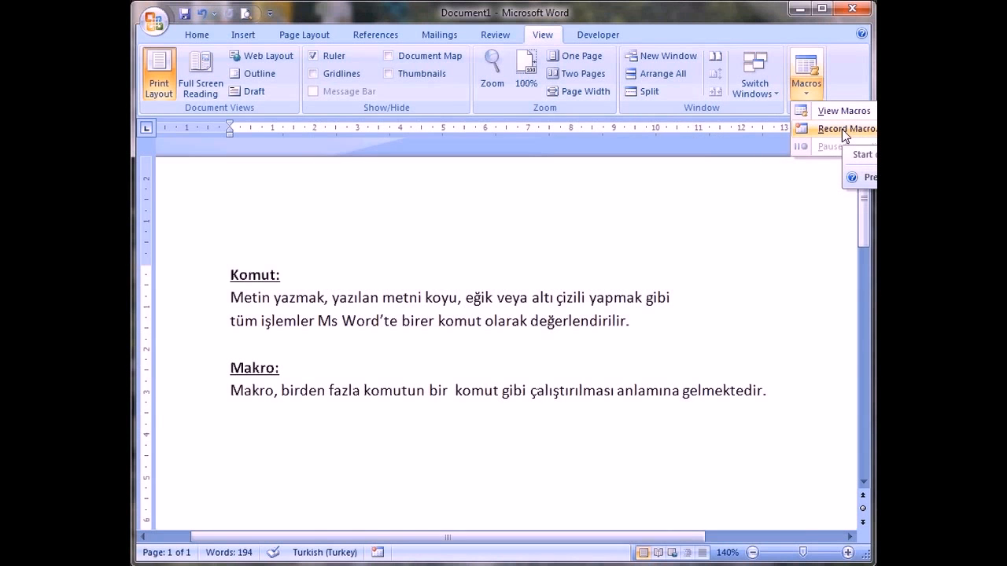
left_click(308, 441)
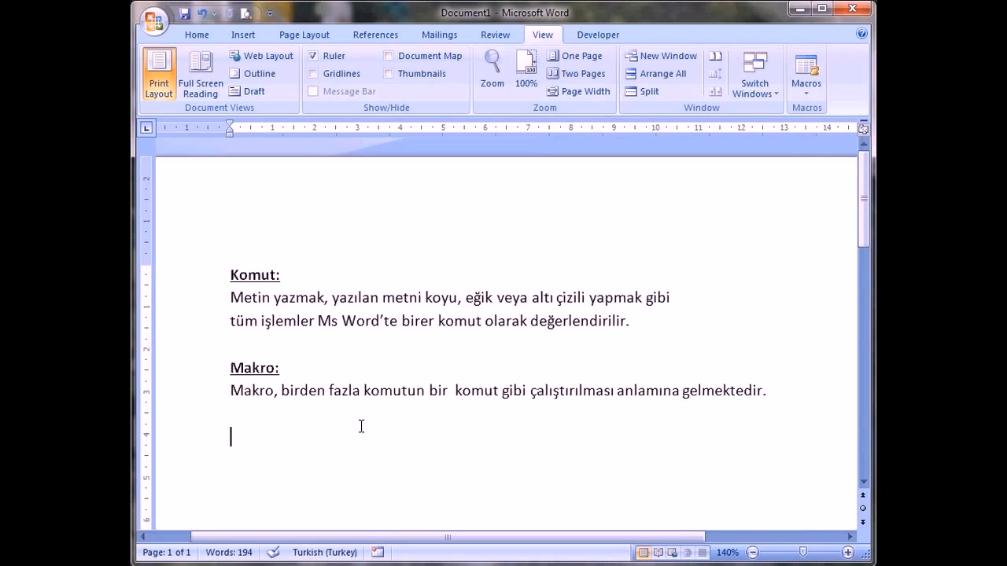
Select "komutun bir komut" in the Makro paragraph and start recording a new macro
left_click_drag(365, 389, 490, 396)
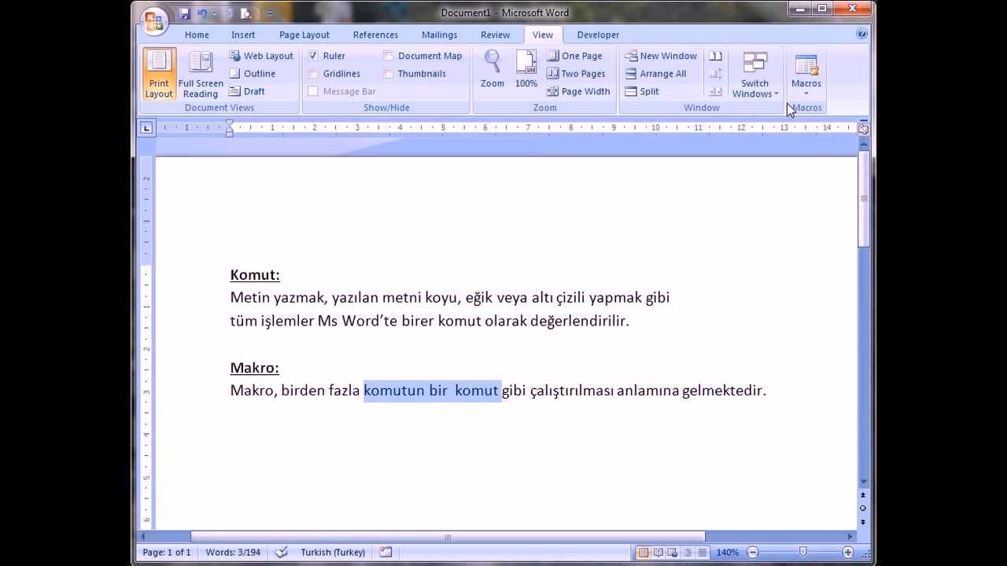
left_click(808, 87)
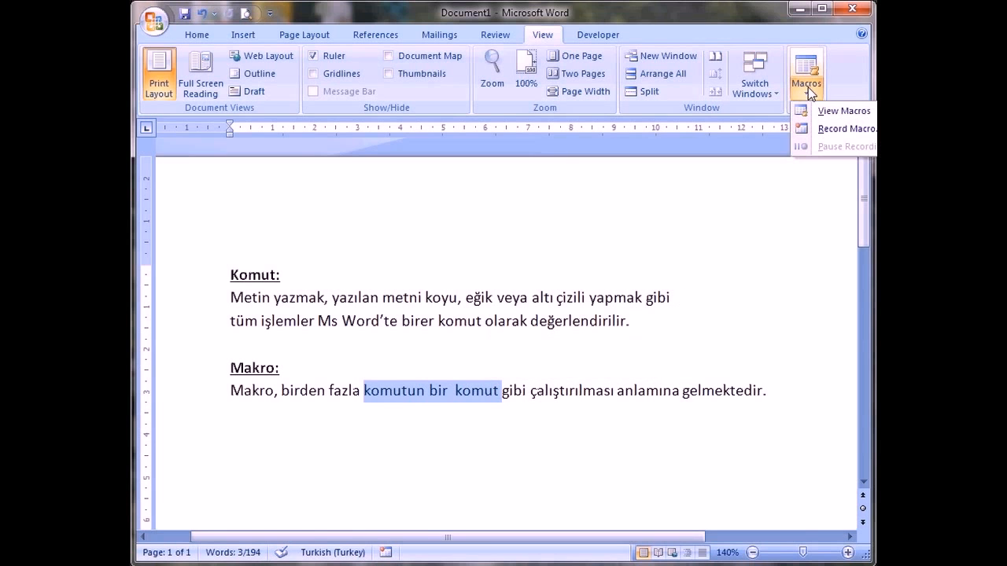
left_click(840, 129)
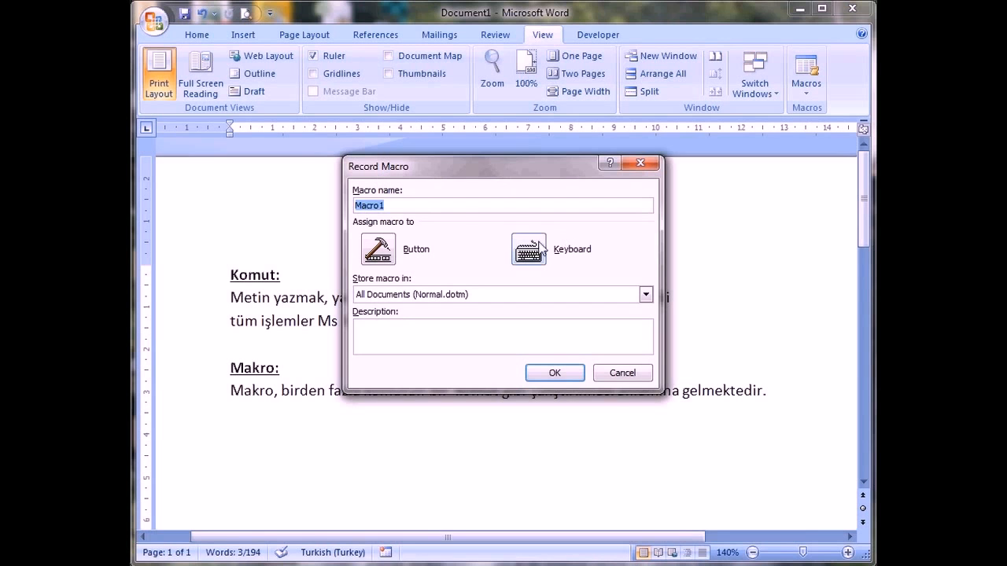
mouse_move(388, 210)
left_mouse_down()
mouse_move(404, 206)
mouse_move(354, 207)
mouse_move(389, 207)
left_mouse_up()
left_click(555, 373)
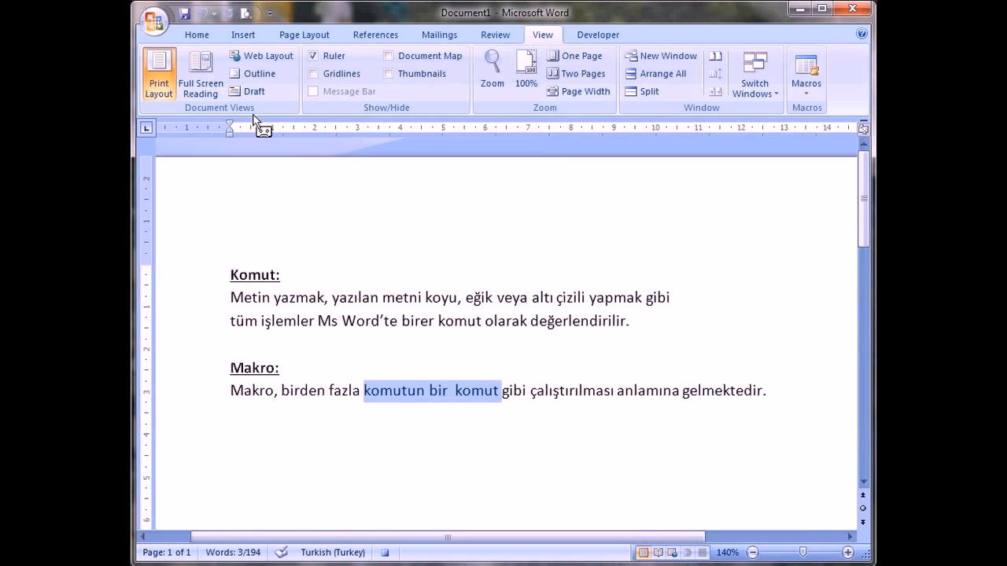
Make the selected "komutun bir komut" bold, underlined and red while the macro is recording
left_click(205, 39)
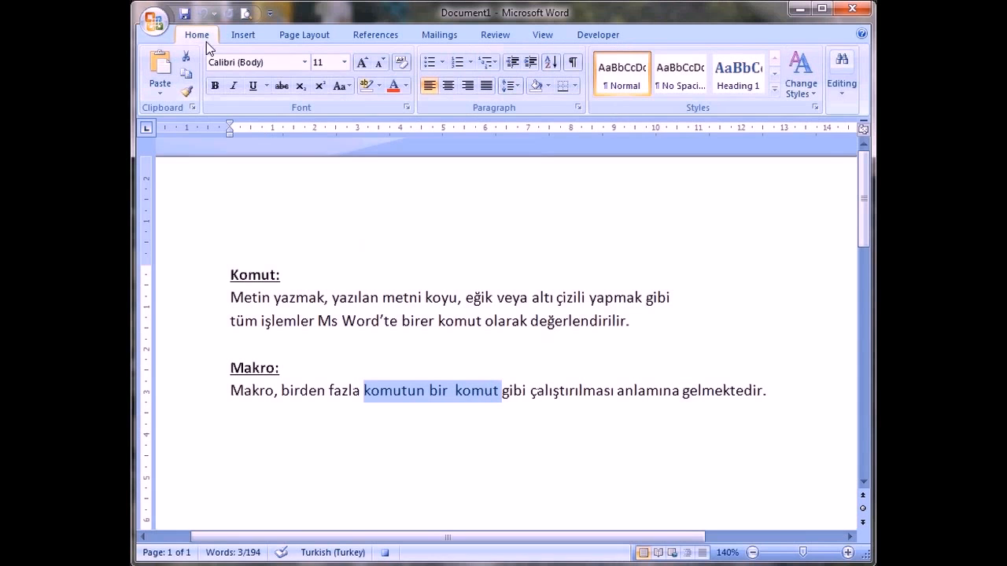
left_click(215, 87)
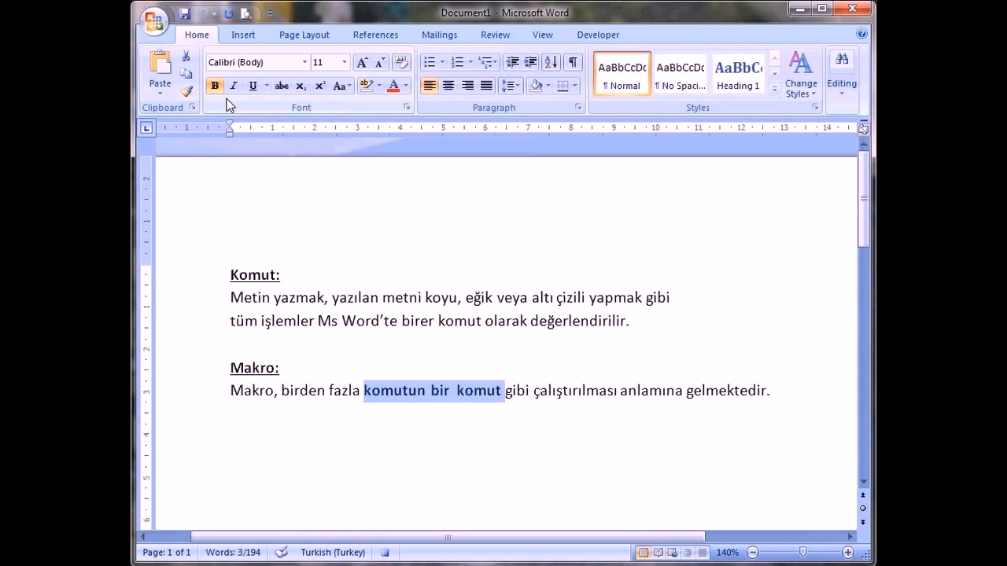
left_click(260, 87)
left_click(406, 86)
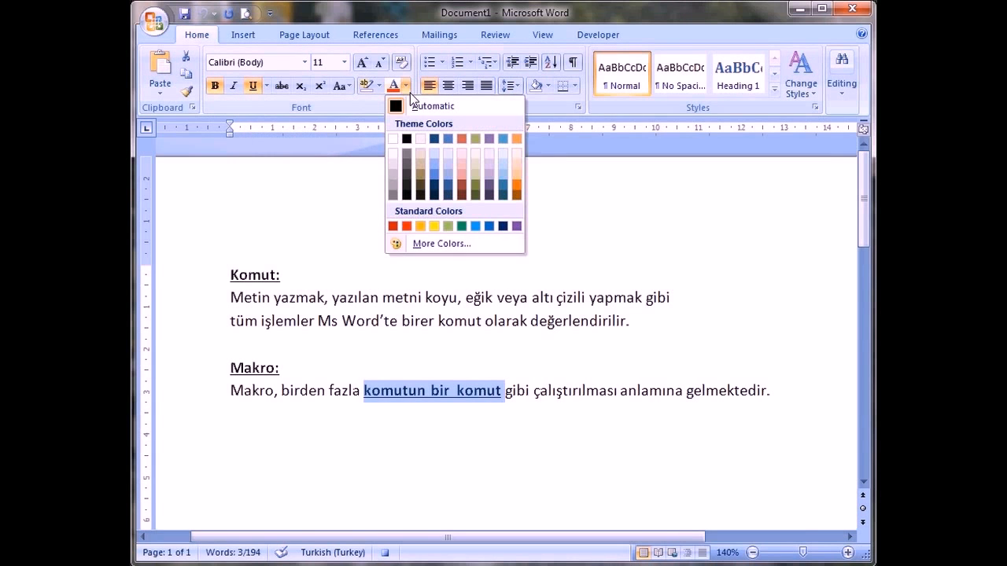
left_click(406, 227)
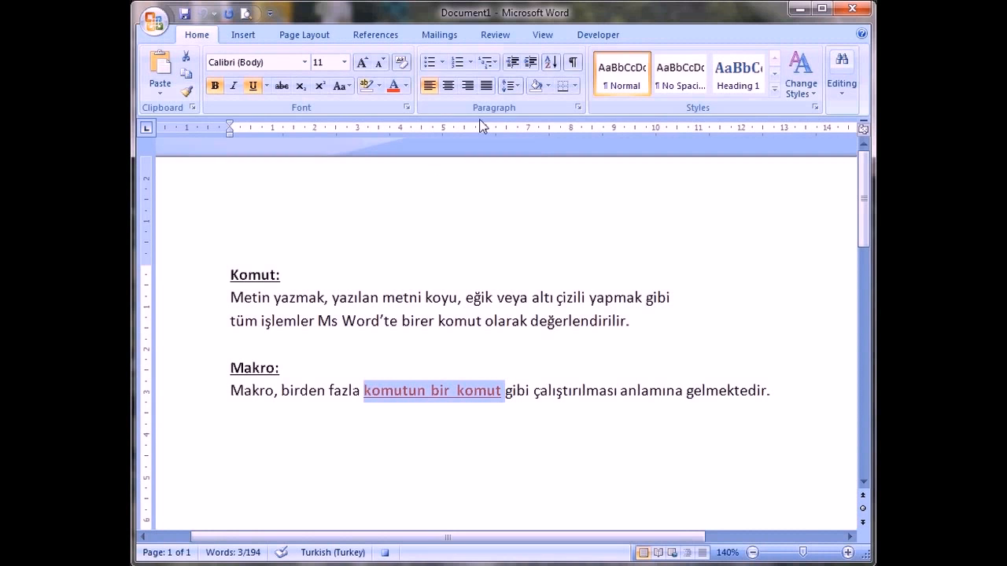
Stop recording the macro and deselect the formatted text in the Makro paragraph
left_click(553, 35)
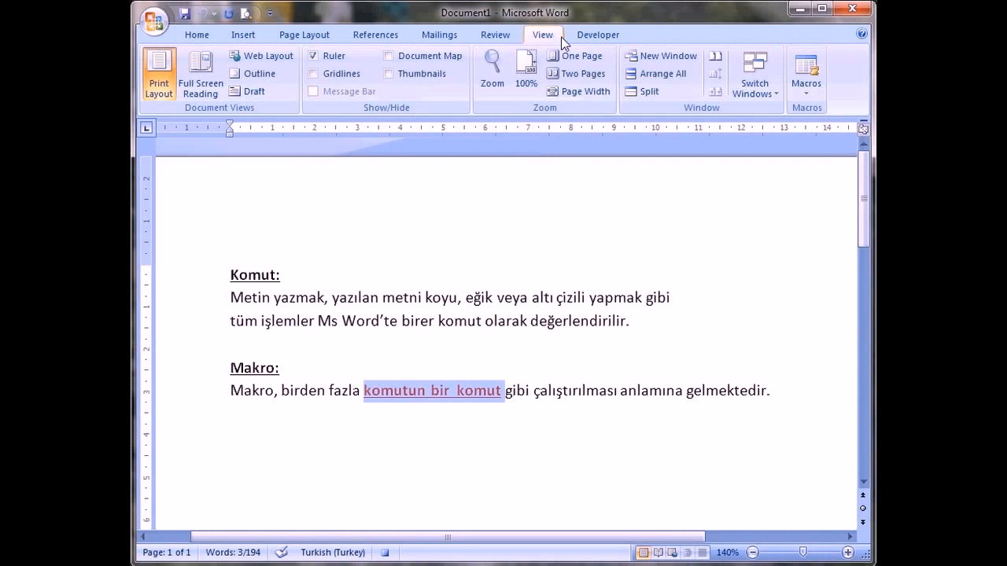
left_click(808, 90)
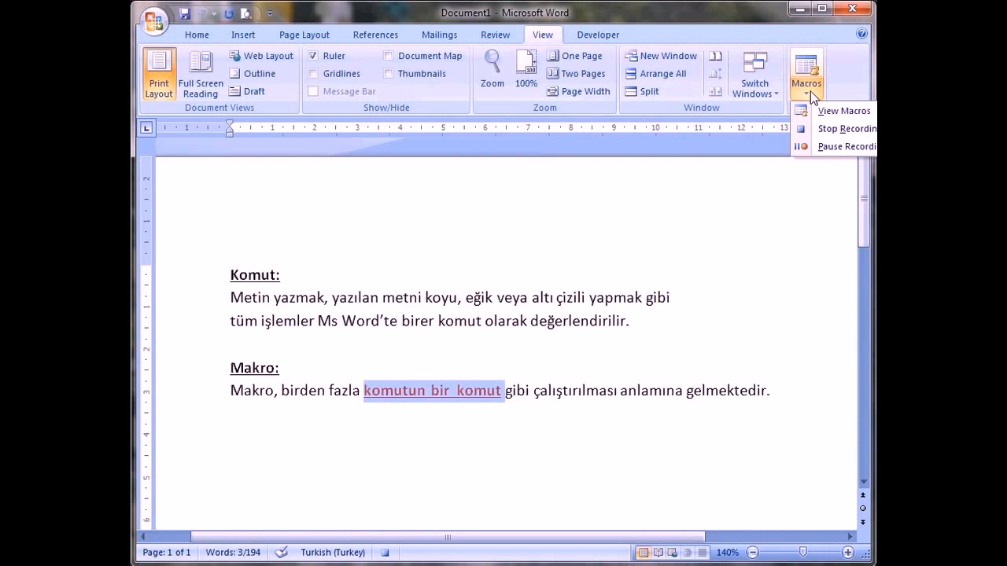
left_click(826, 130)
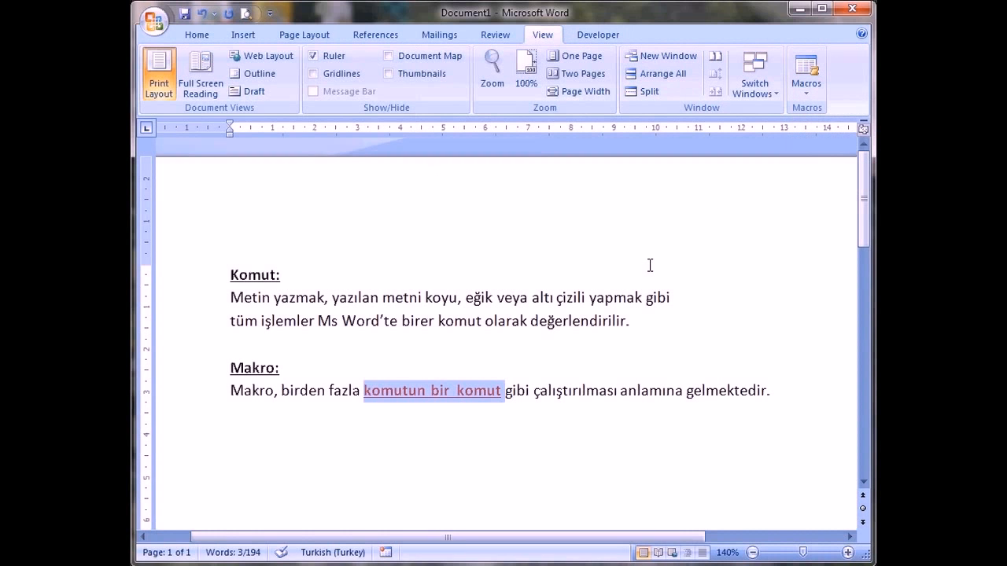
left_click(678, 291)
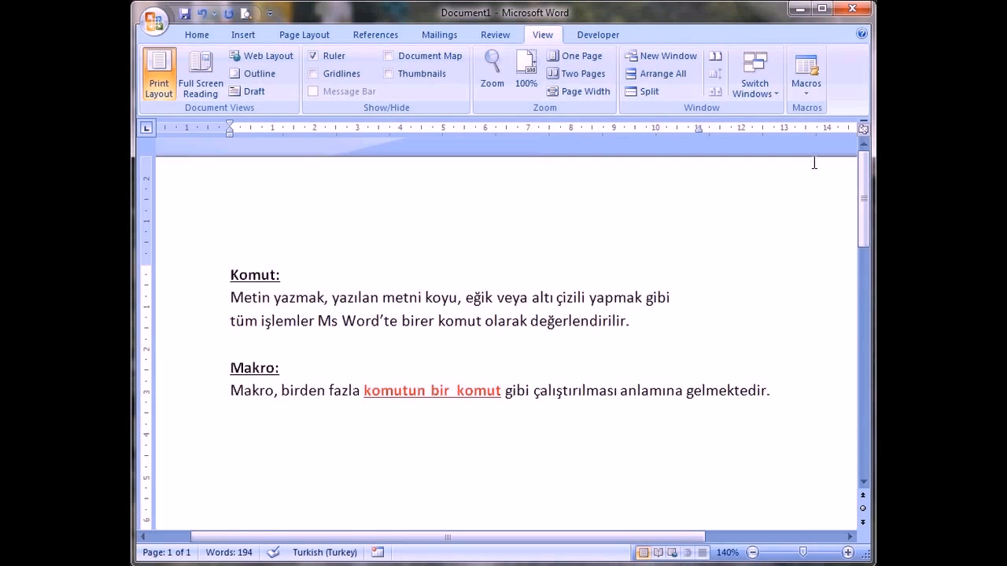
View the list of recorded macros and close it without running anything
left_click(807, 89)
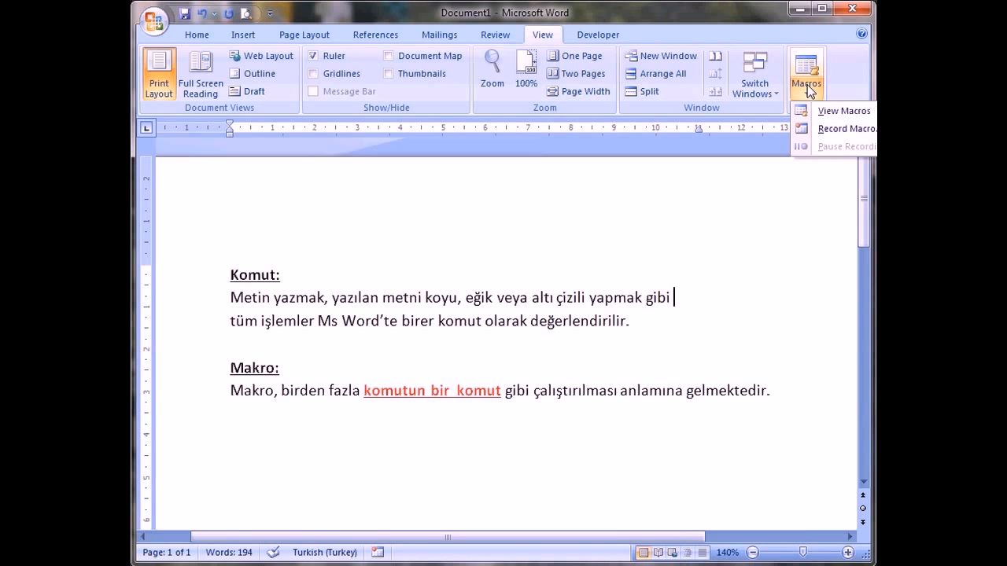
left_click(838, 113)
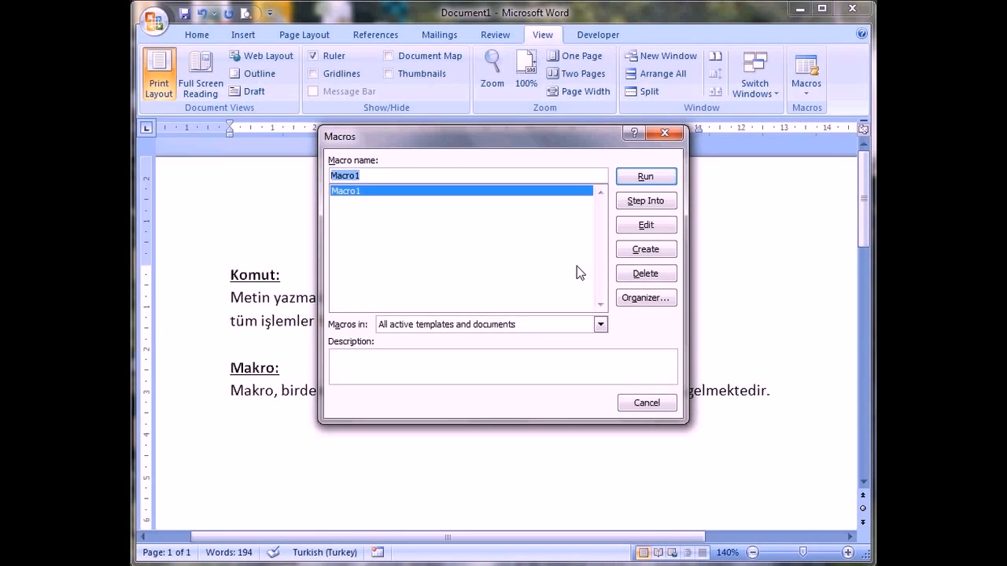
left_click(662, 136)
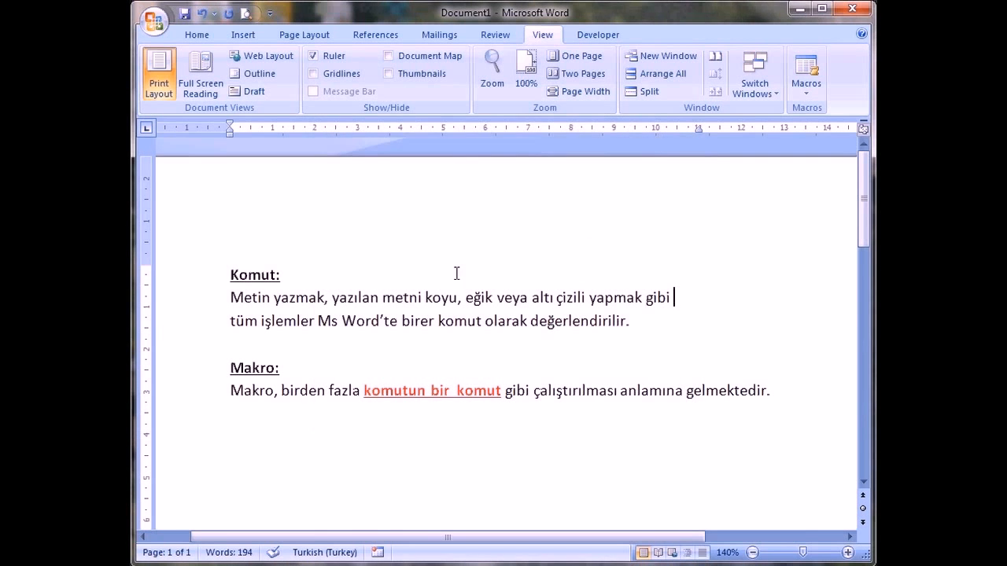
Run Macro1 on "yazılan metni koyu, eğik veya" in the paragraph under the Komut heading
left_click_drag(329, 299, 530, 301)
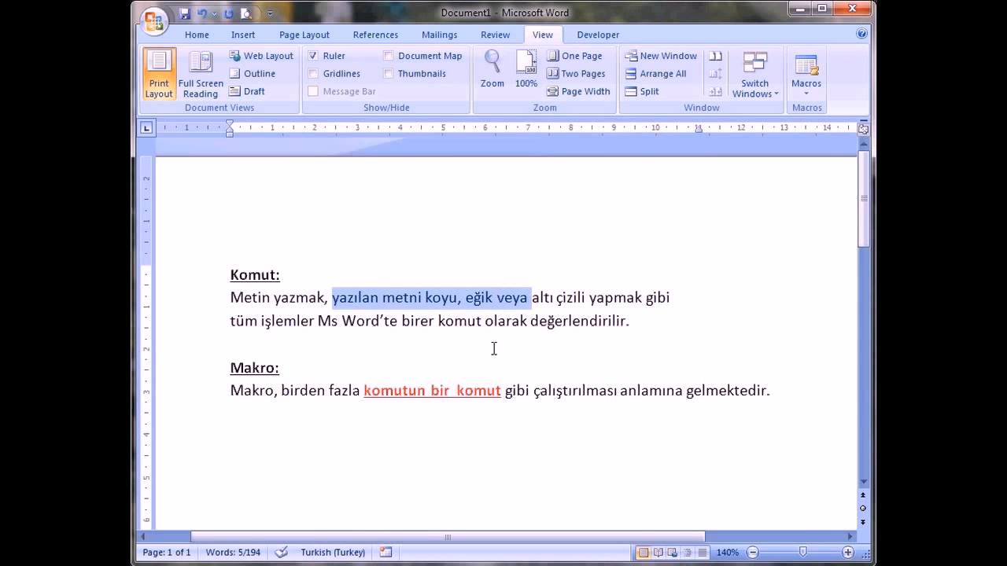
left_click(807, 85)
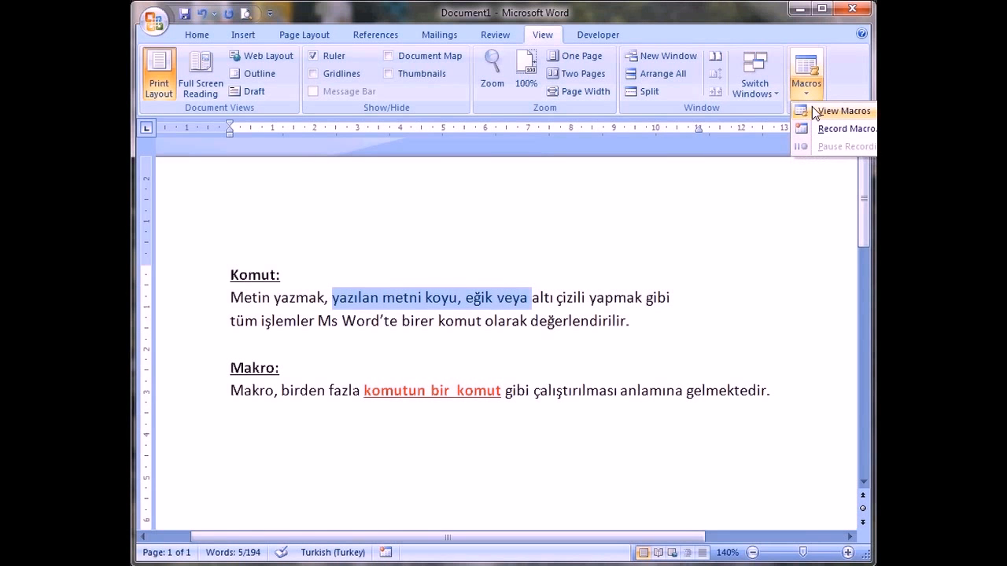
left_click(815, 111)
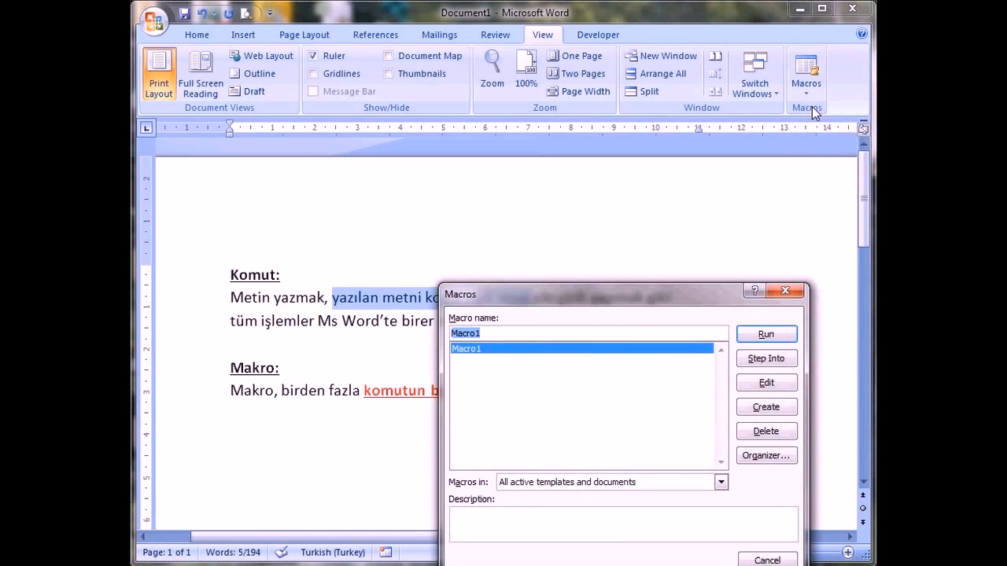
left_click_drag(650, 292, 712, 186)
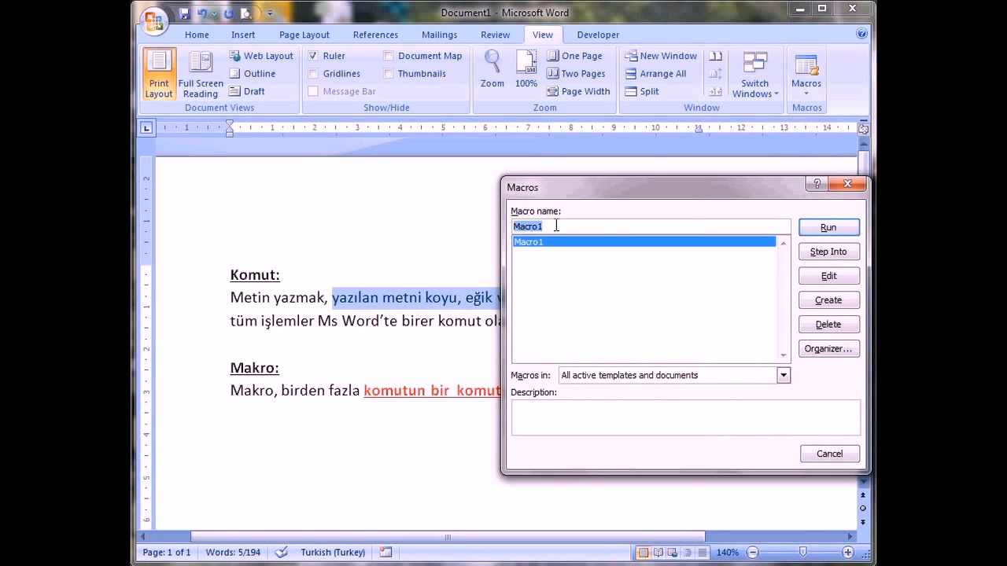
left_click(822, 229)
left_click(825, 229)
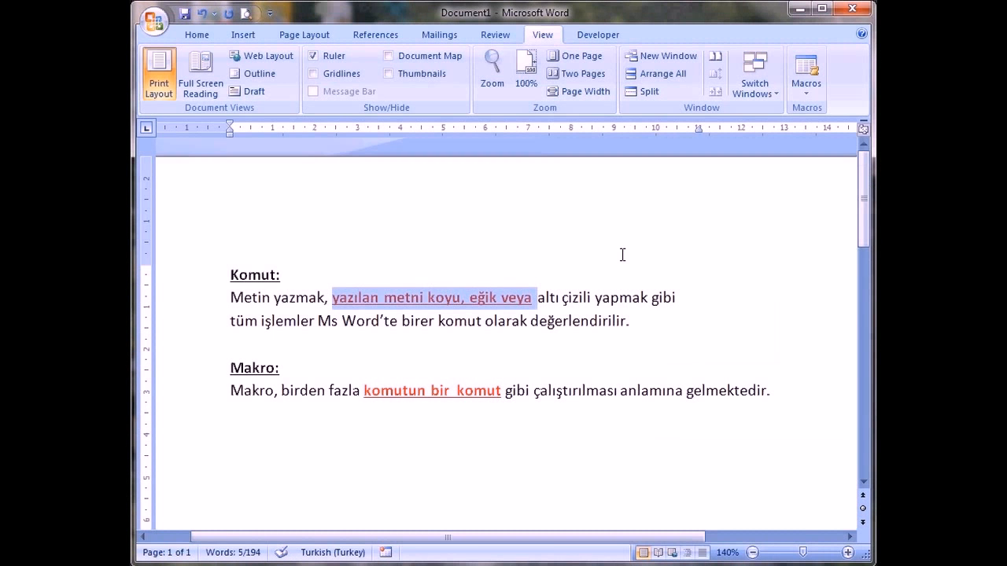
left_click(556, 298)
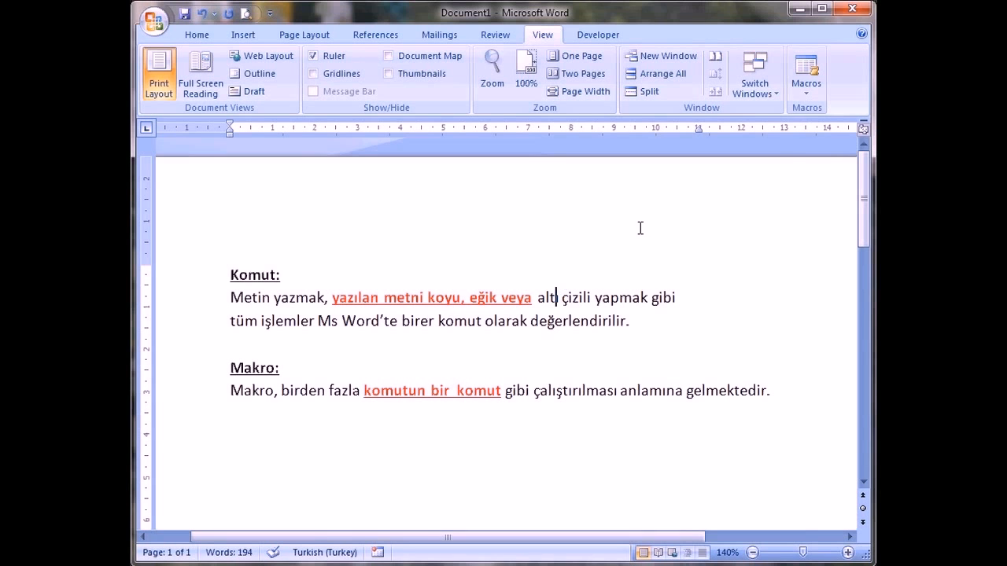
Run Macro1 on "çizili yapmak" in the first line under the Komut heading
left_click(807, 89)
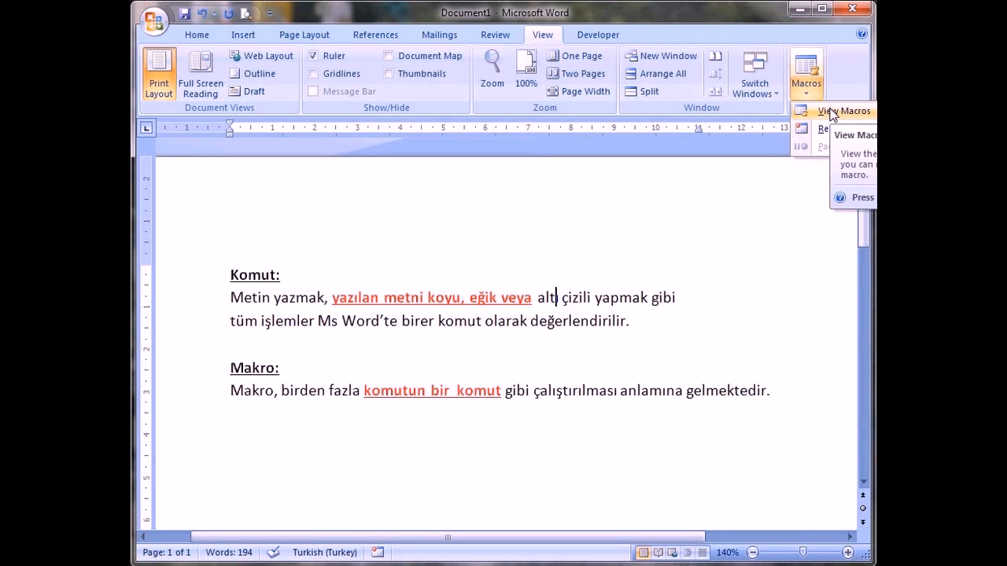
left_click(566, 300)
left_click_drag(564, 299, 649, 299)
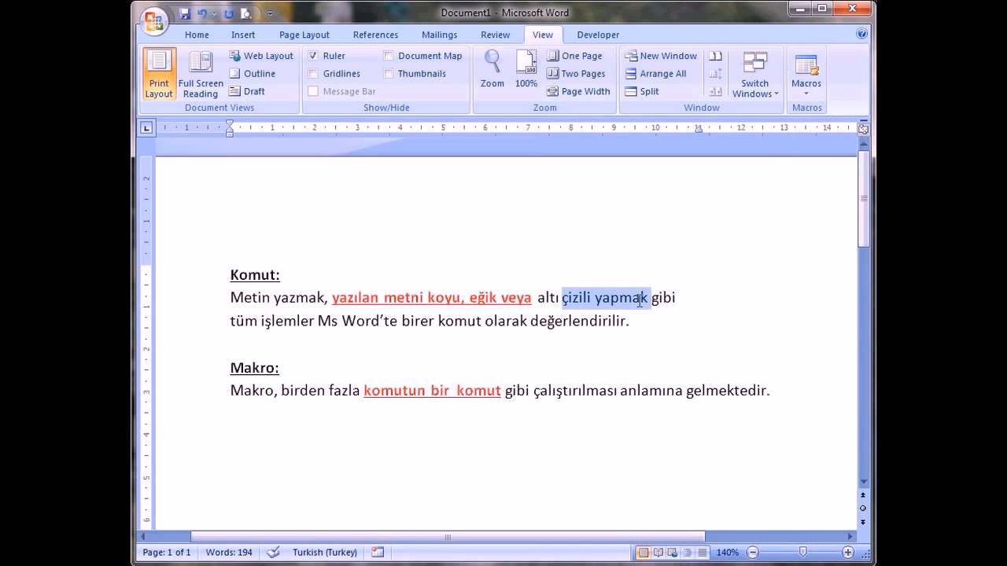
left_click(806, 75)
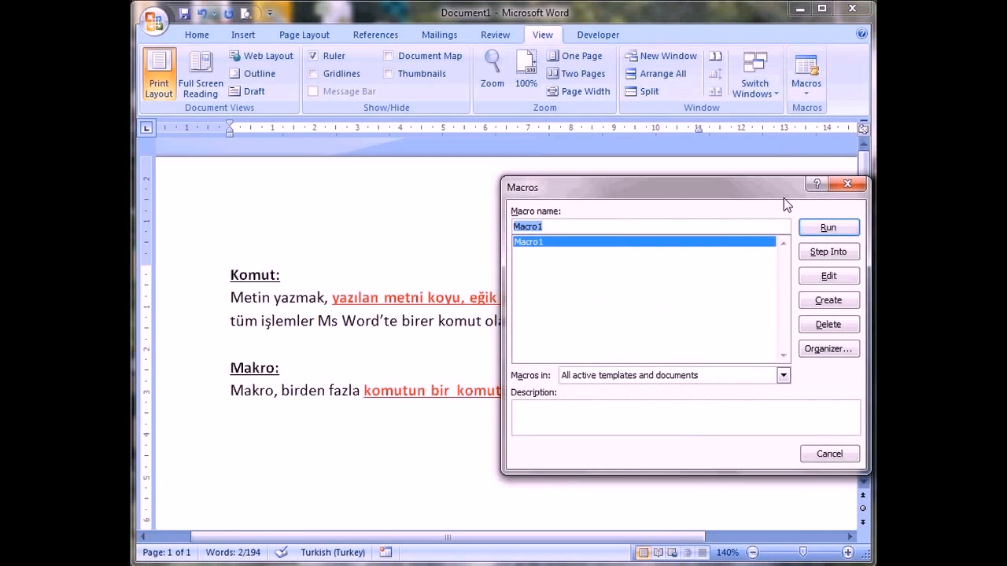
left_click(820, 226)
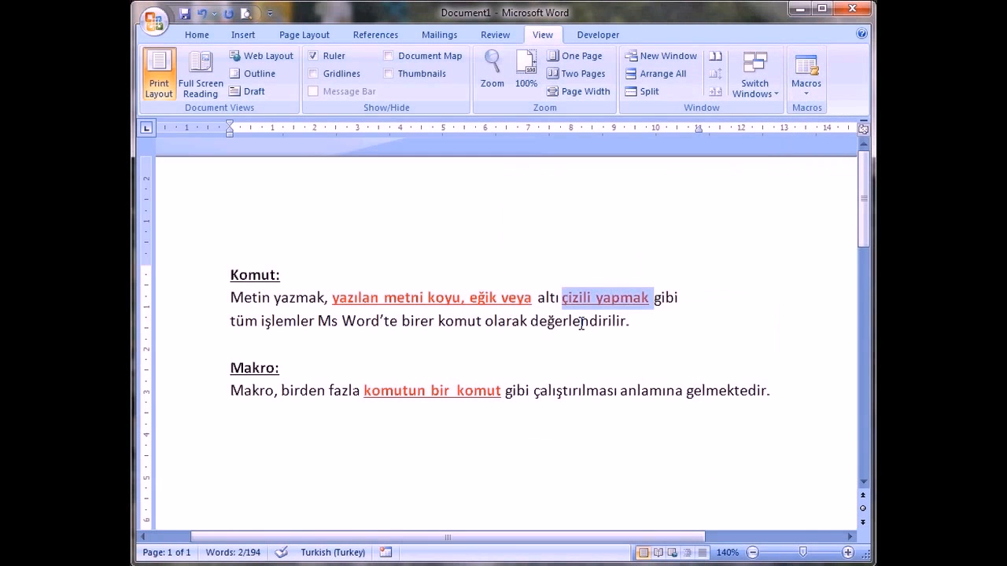
Run Macro1 on "birer komut olarak" in the Komut paragraph and deselect the text
left_click(582, 321)
left_click_drag(402, 320, 528, 321)
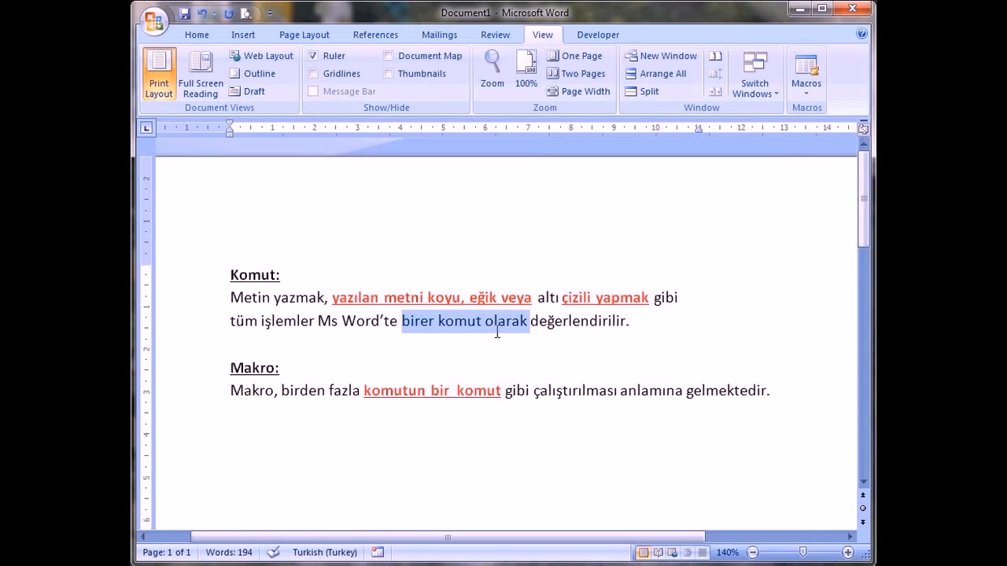
left_click(818, 95)
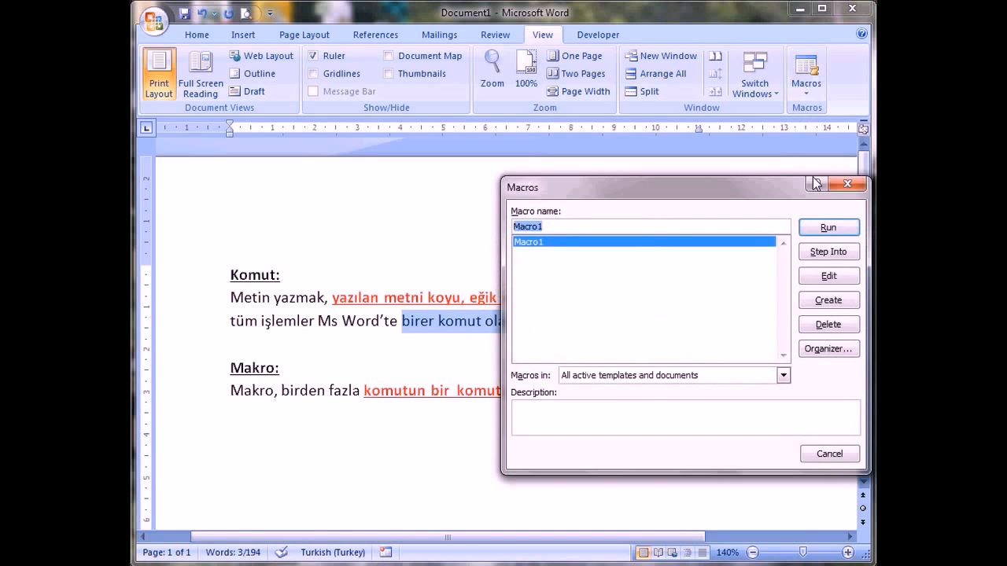
left_click(820, 228)
left_click(604, 321)
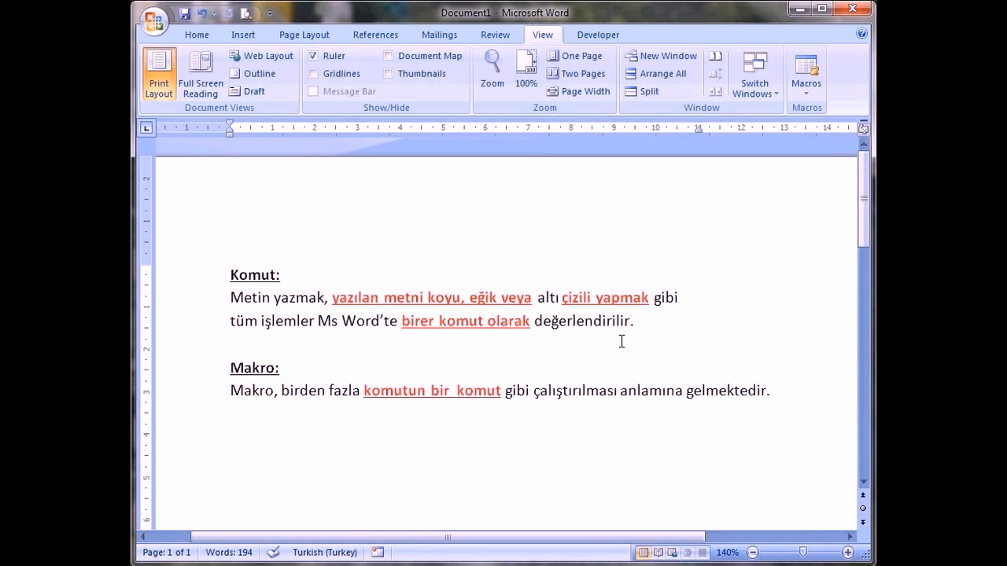
left_click(587, 331)
Open Macro1 for editing so its code appears in the Visual Basic editor
left_click(814, 66)
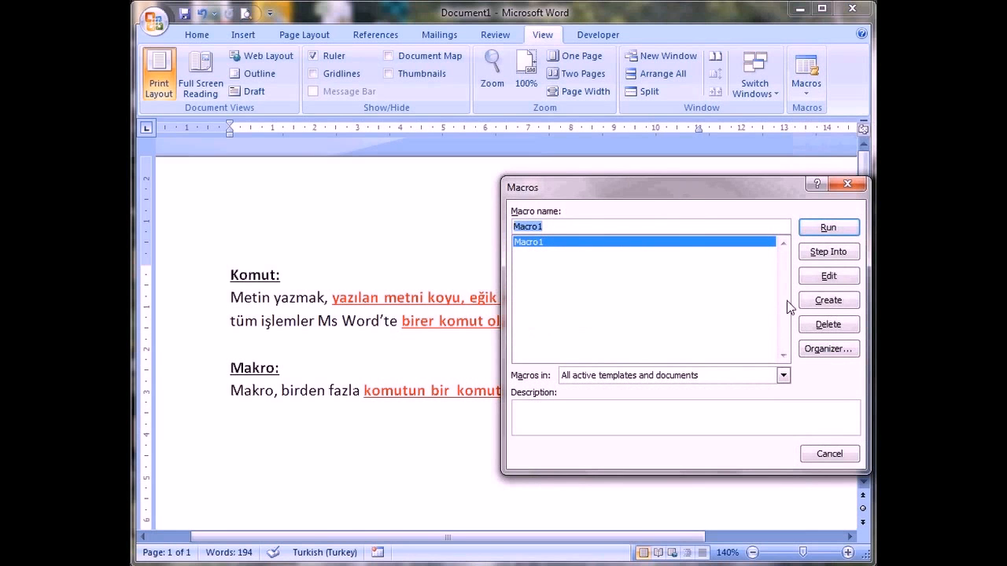
left_click(830, 276)
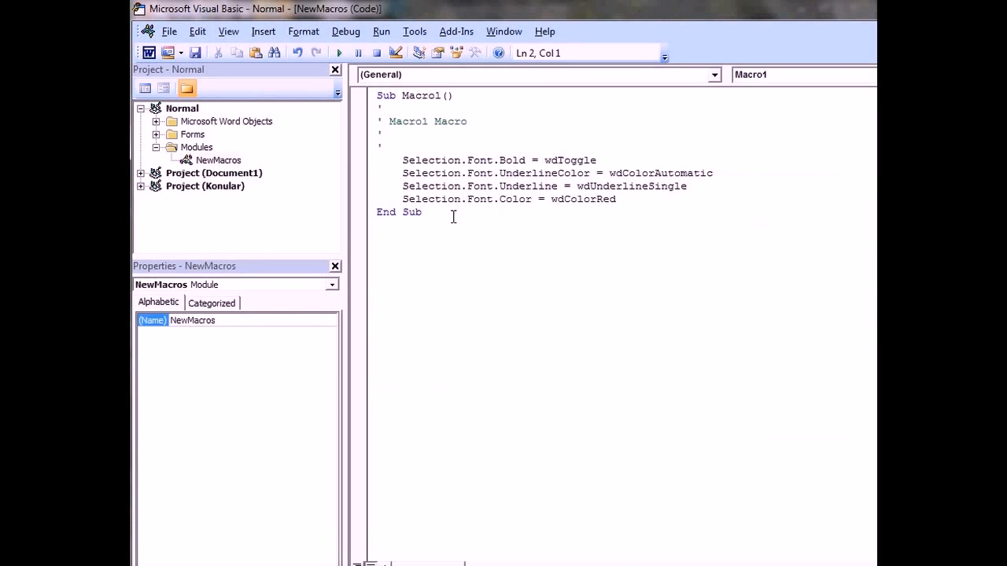
key("Up")
Examine the Macro1 code lines that set the selection's bold, underline and font color, word by word
double_click(444, 161)
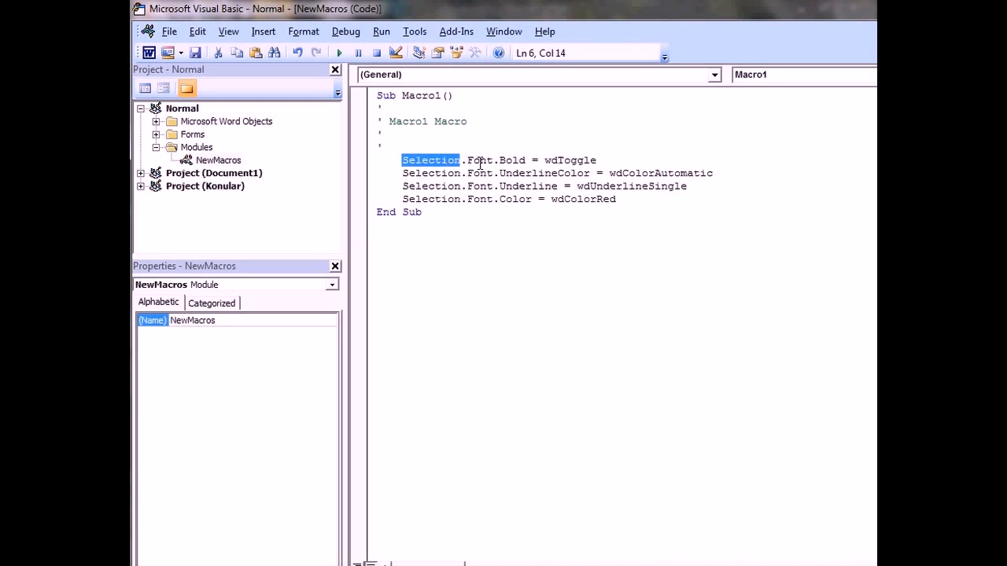
left_click(479, 160)
double_click(479, 161)
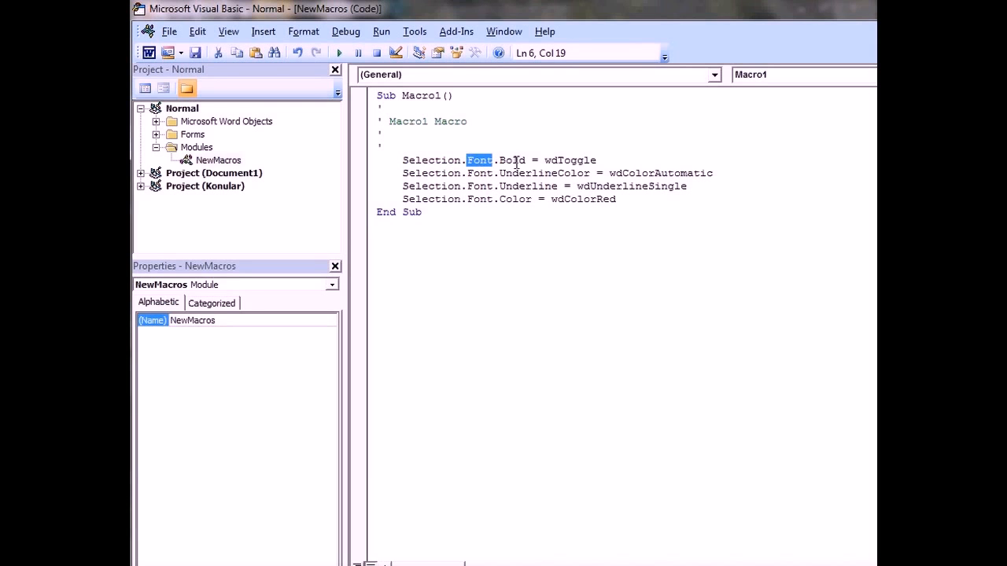
double_click(517, 160)
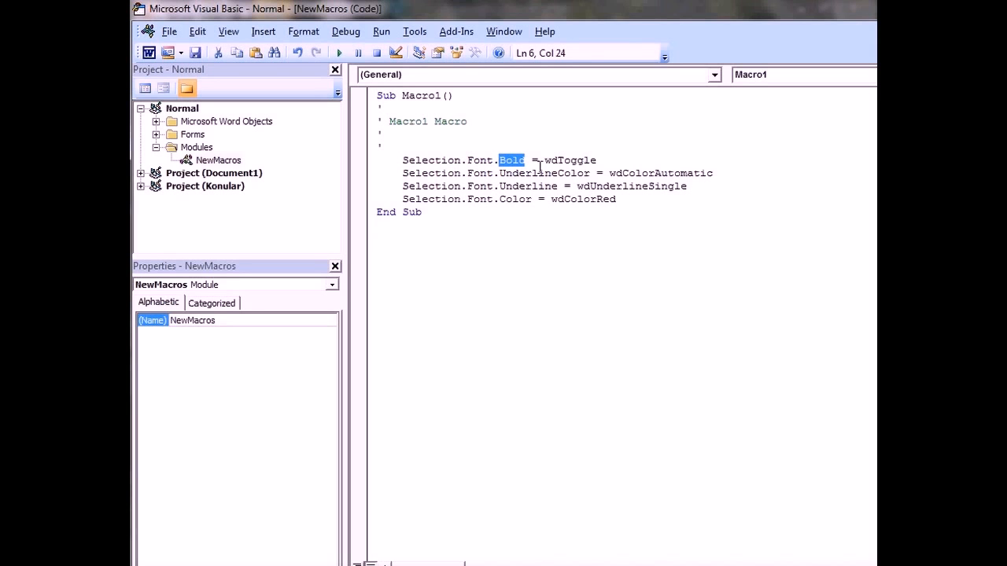
left_click(576, 160)
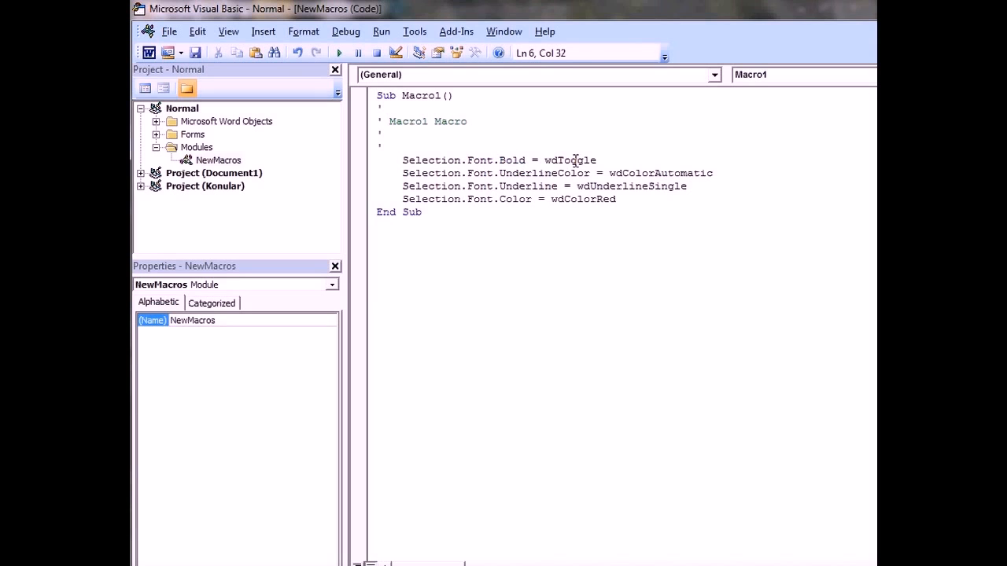
left_click_drag(400, 162, 603, 161)
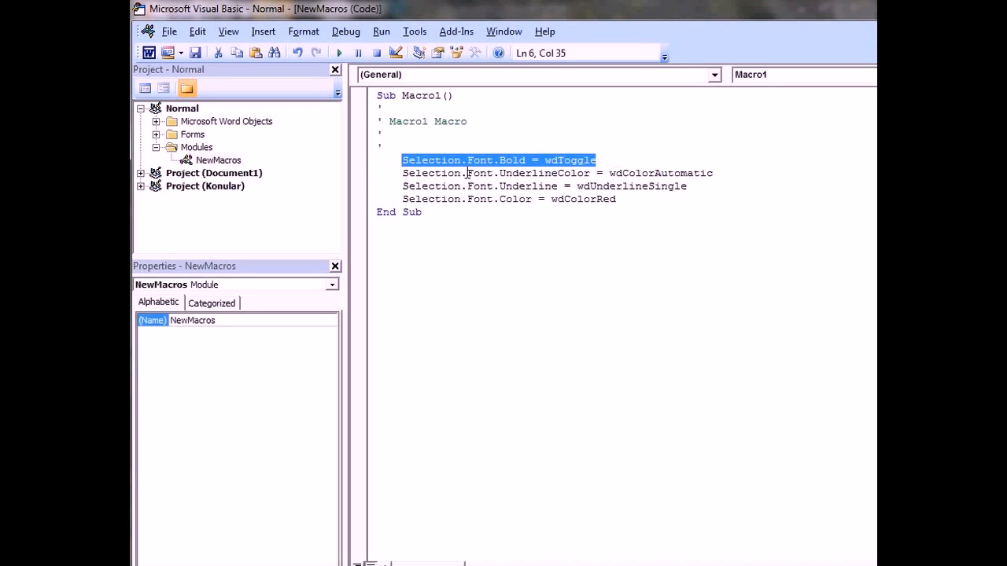
left_click_drag(402, 186, 694, 191)
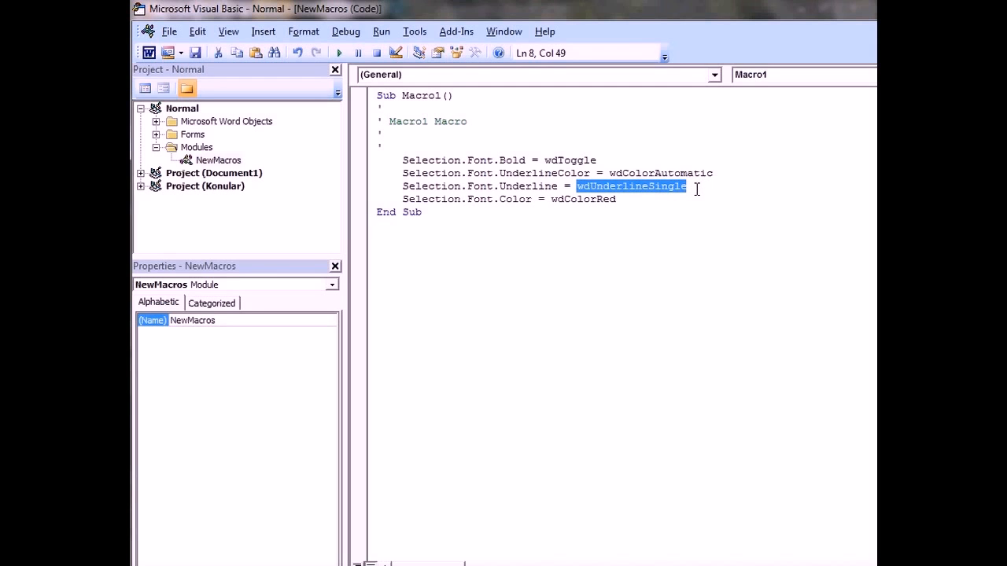
left_click_drag(403, 199, 504, 201)
double_click(503, 199)
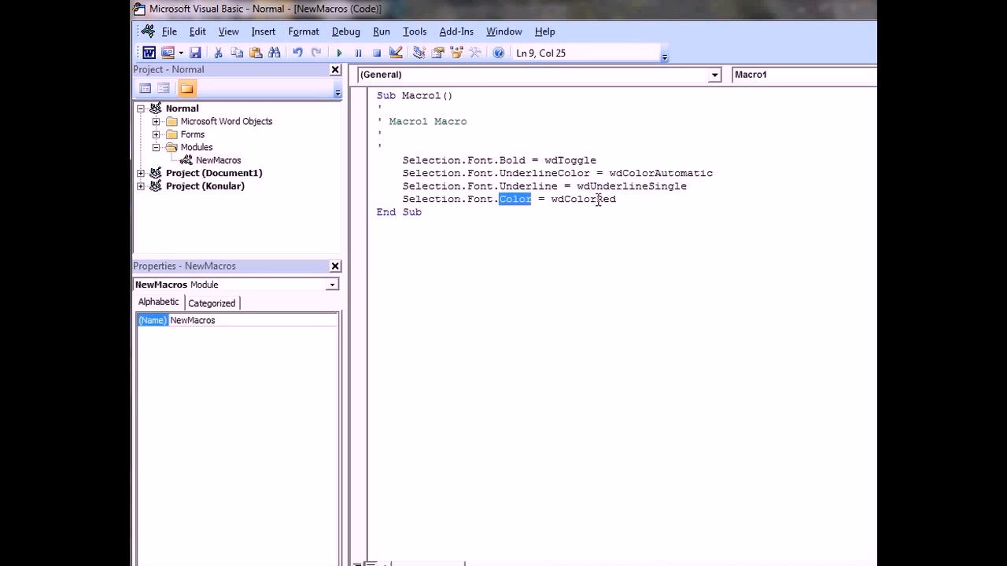
left_click_drag(596, 200, 625, 200)
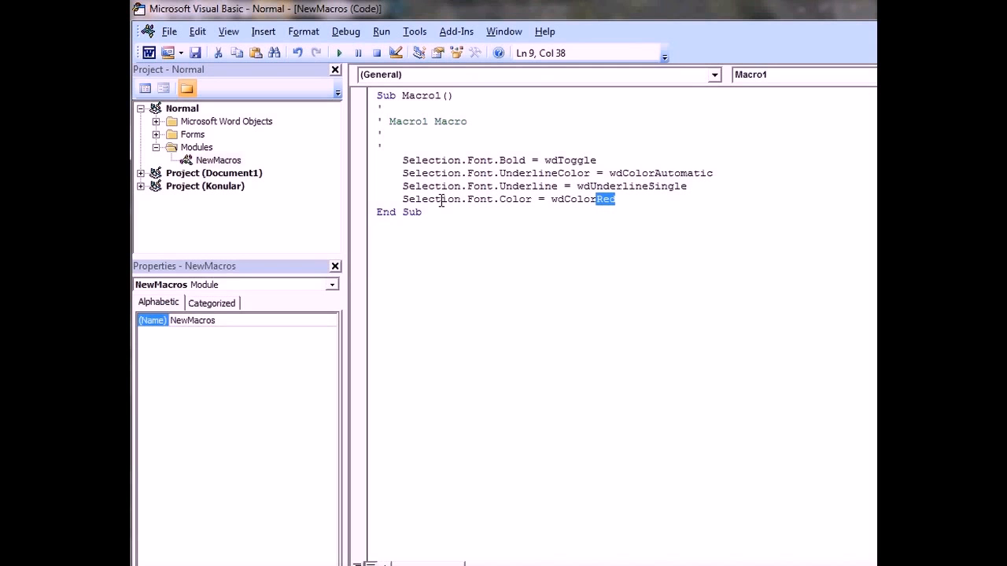
left_click(557, 239)
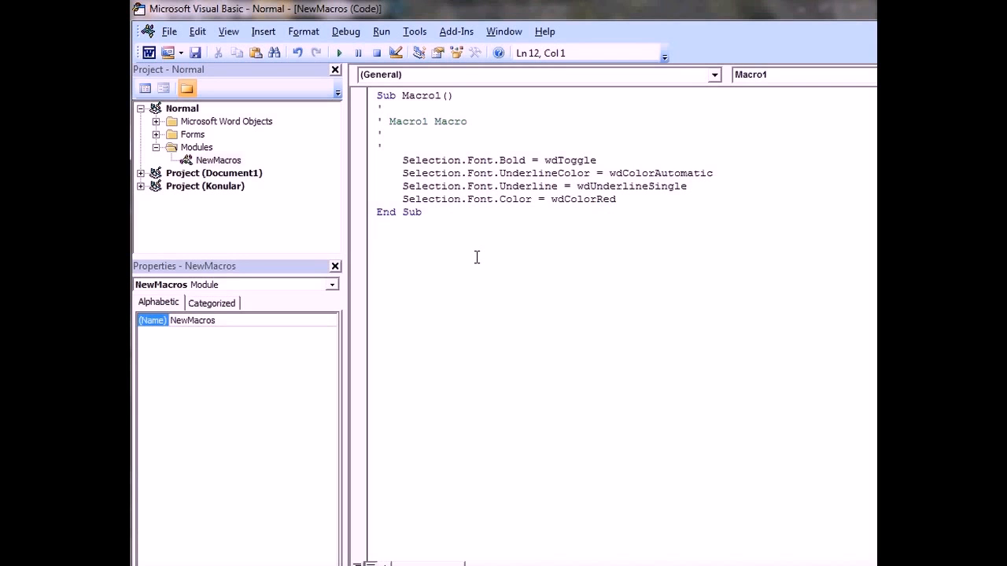
Add a new procedure named BenimMakrom below Macro1 and begin its body with Selection.Text
type("sub BenimMakrom")
key("Return")
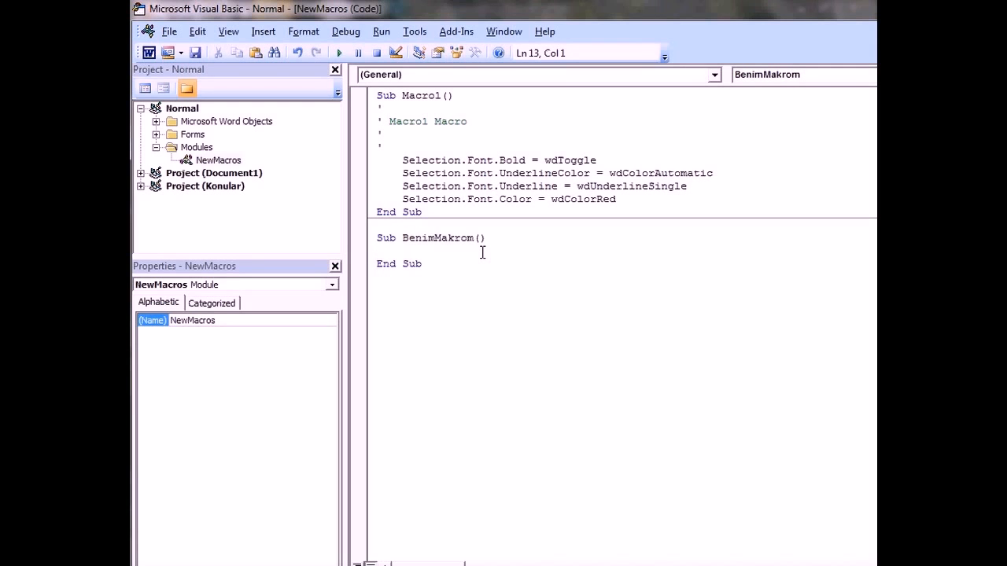
type("select")
key("ctrl+space")
type(".")
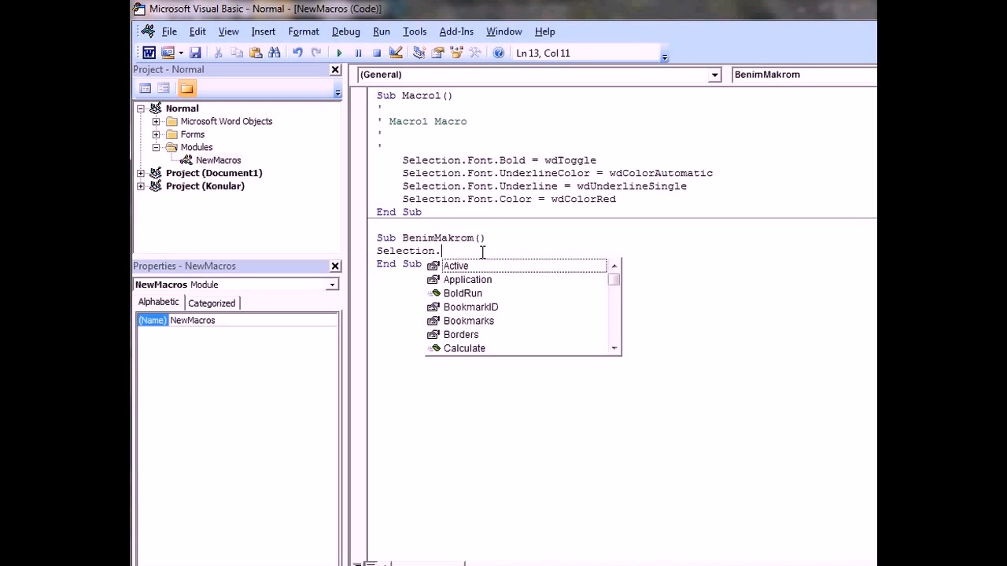
type("te")
key("Tab")
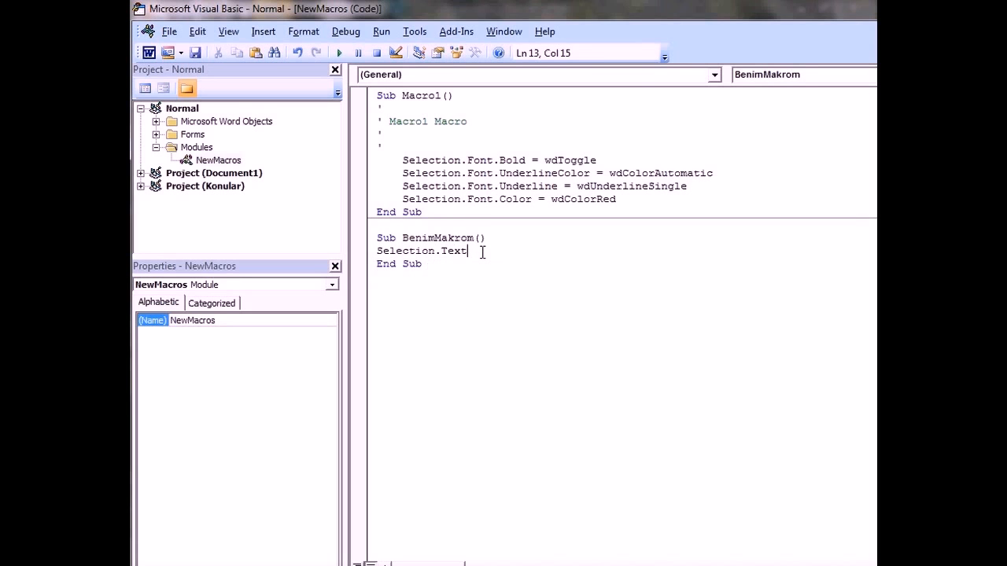
Complete the Selection.Text line in BenimMakrom so it assigns "Manas Universitesi", and return to the Word document
type("?")
key("BackSpace")
type("=\"\"")
key("Left")
type("Manas Universitesi")
left_click(488, 241)
left_click(513, 273)
key("alt+q")
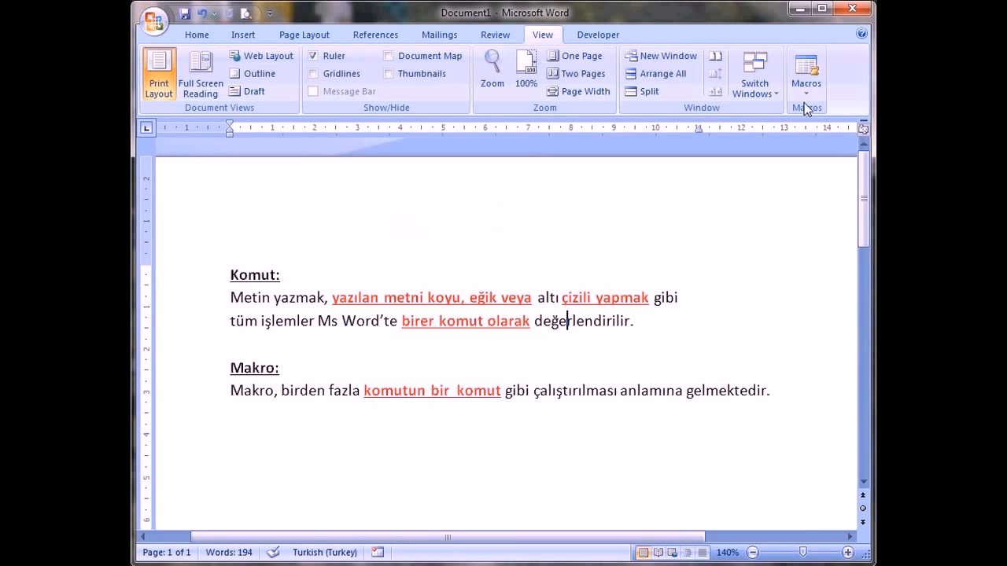
Run the BenimMakrom macro on the empty line below the Makro paragraph and place the cursor after the inserted text
left_click(266, 428)
left_click(808, 69)
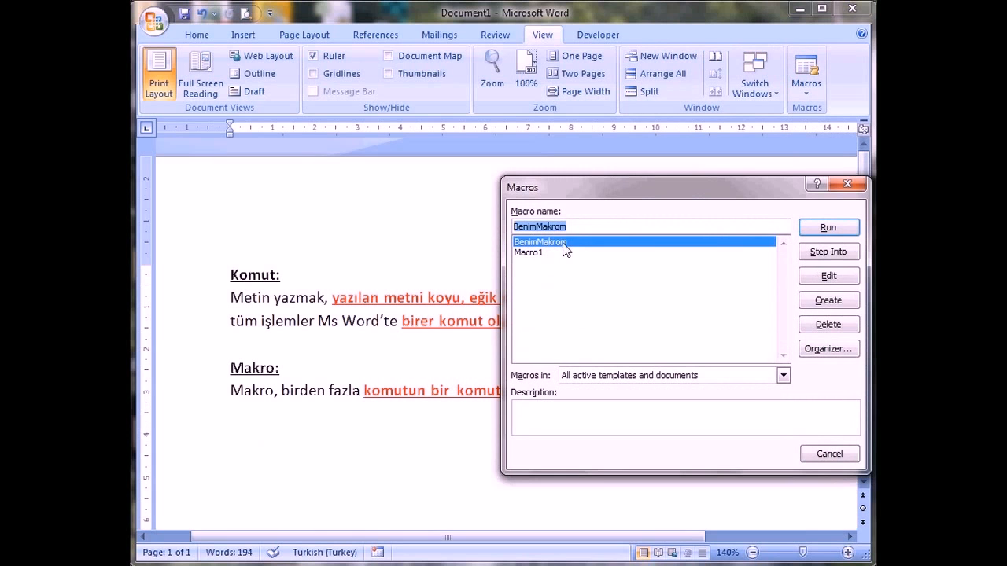
left_click(828, 228)
left_click(527, 423)
left_click(503, 437)
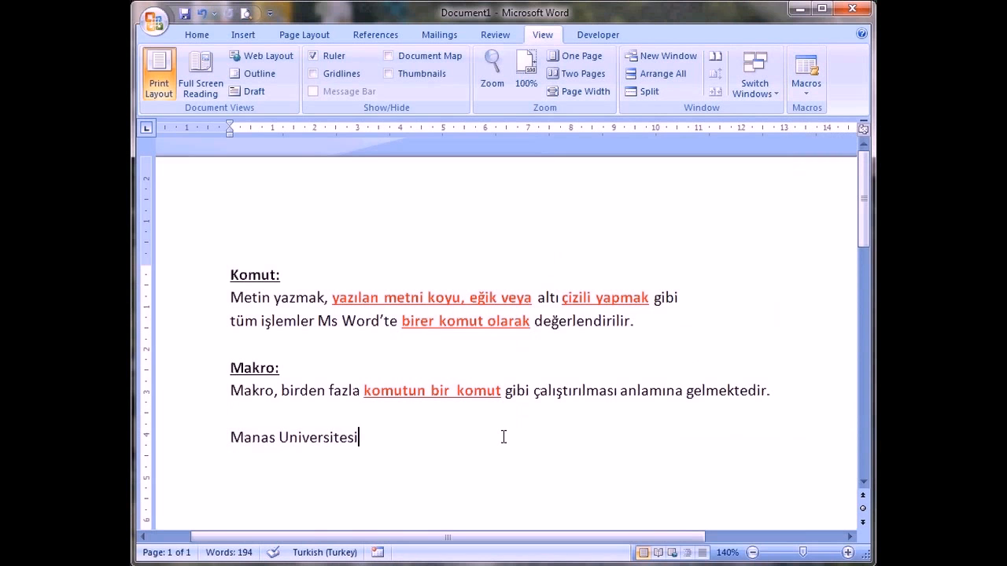